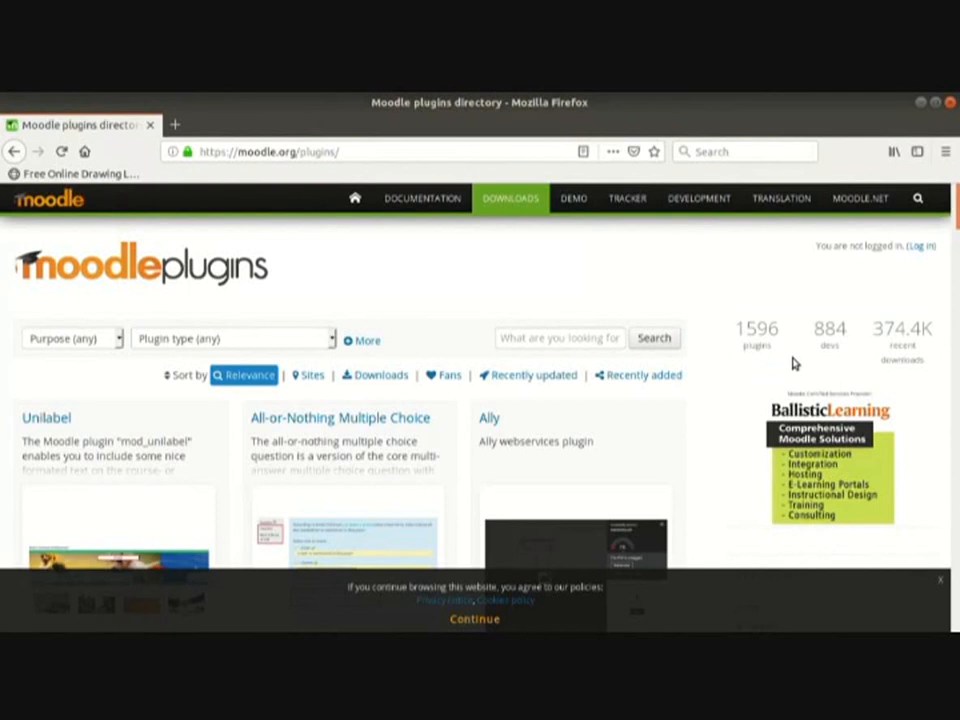
# Step: Search the plugins directory for 'attendance' and open the Attendance activity plugin's page
pyautogui.click(598, 341)
pyautogui.write('attendance')
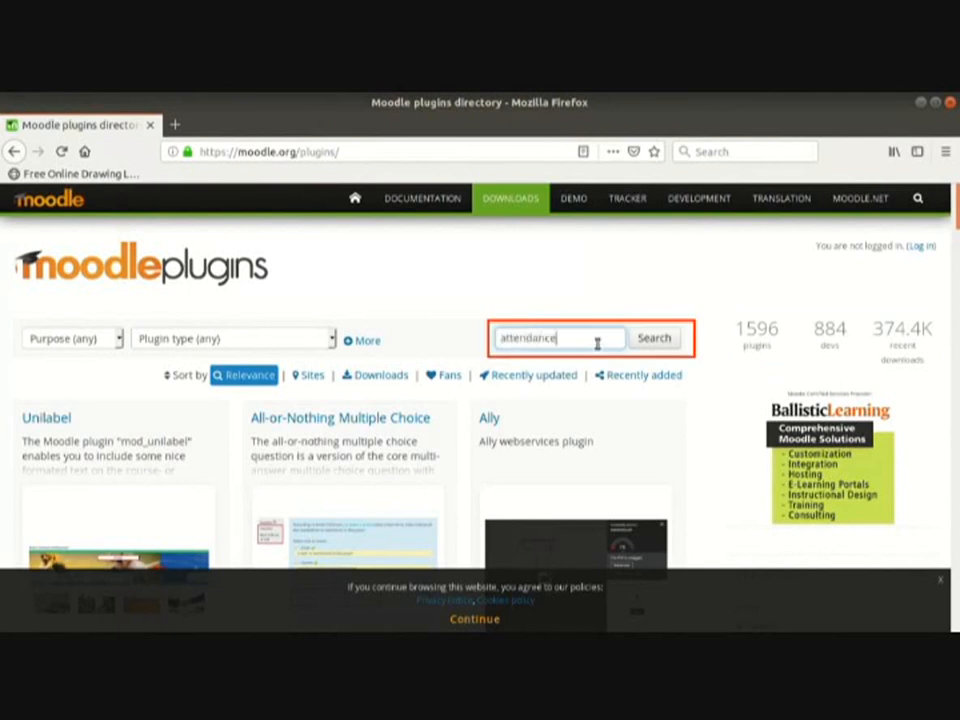
pyautogui.click(655, 339)
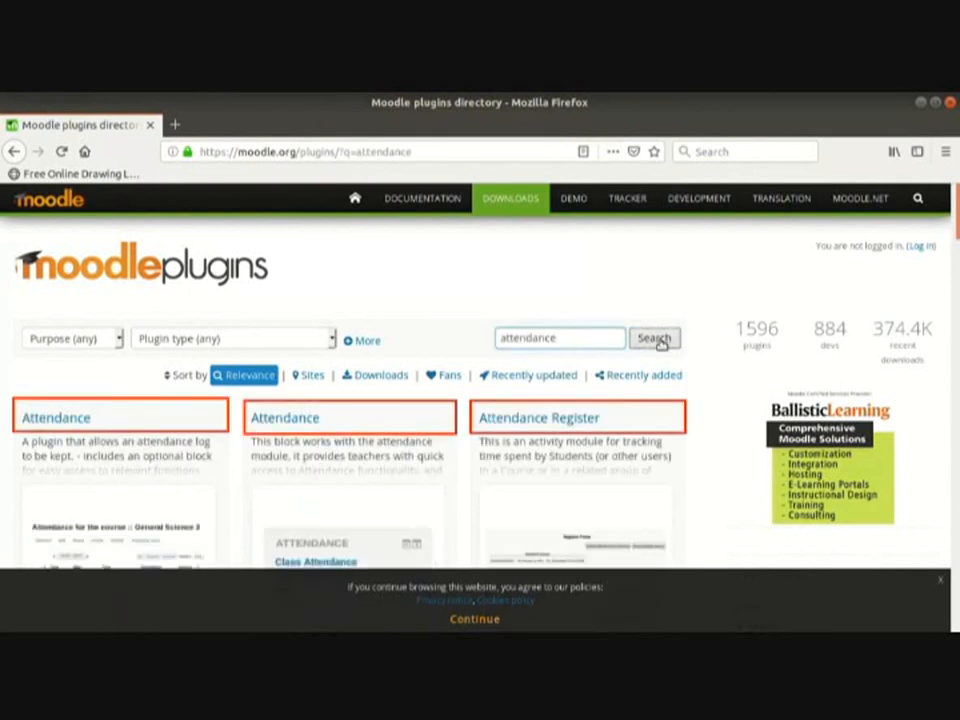
pyautogui.scroll(-3, 307, 427)
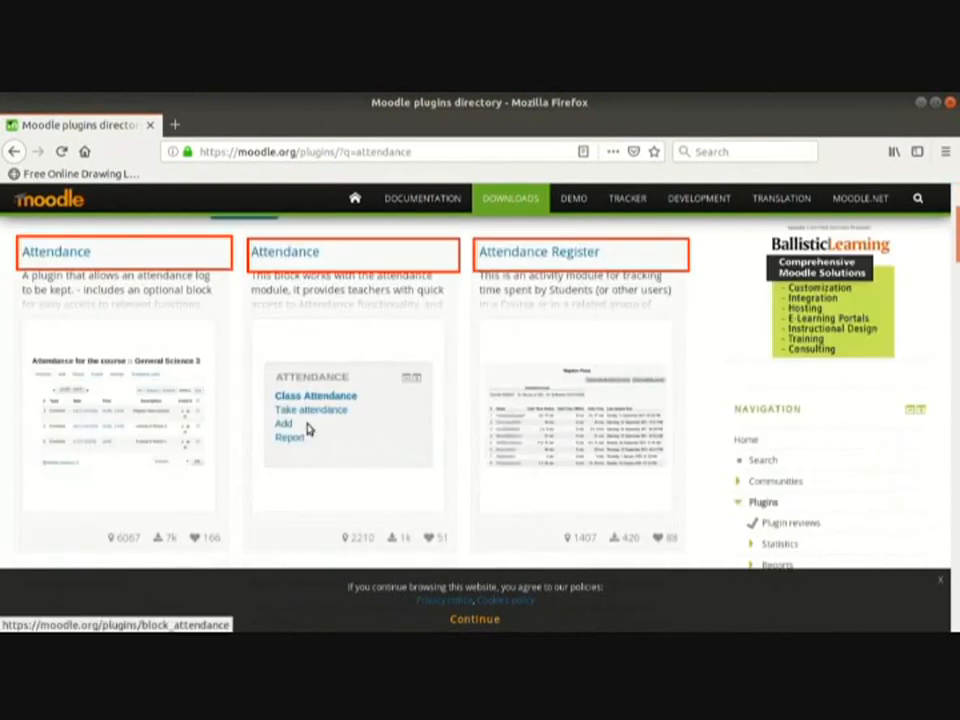
pyautogui.scroll(-5, 520, 385)
pyautogui.scroll(8, 460, 385)
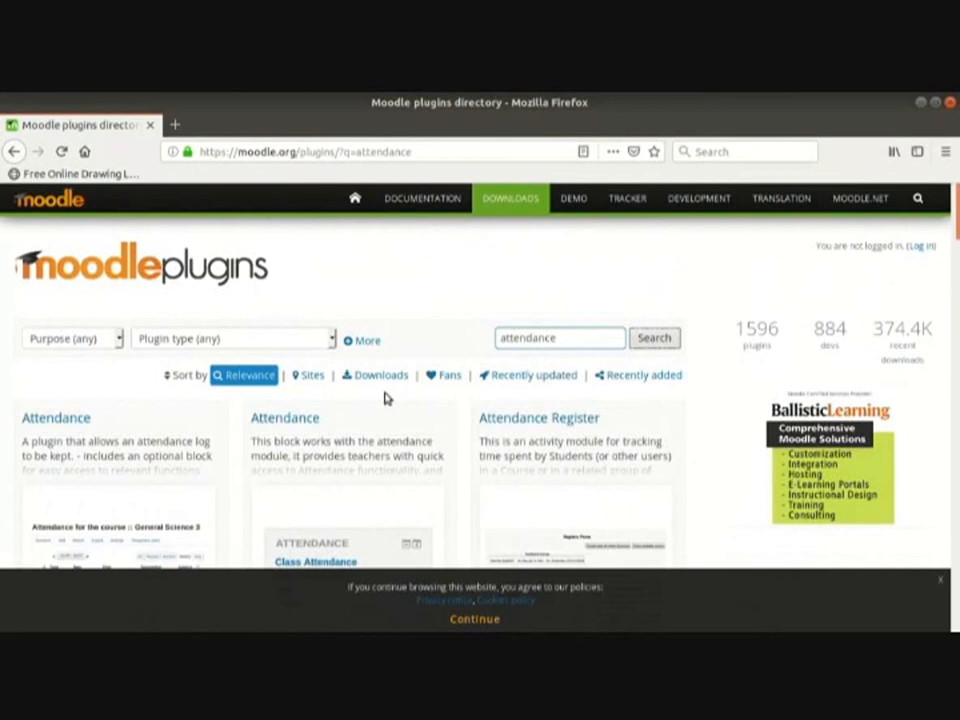
pyautogui.click(62, 418)
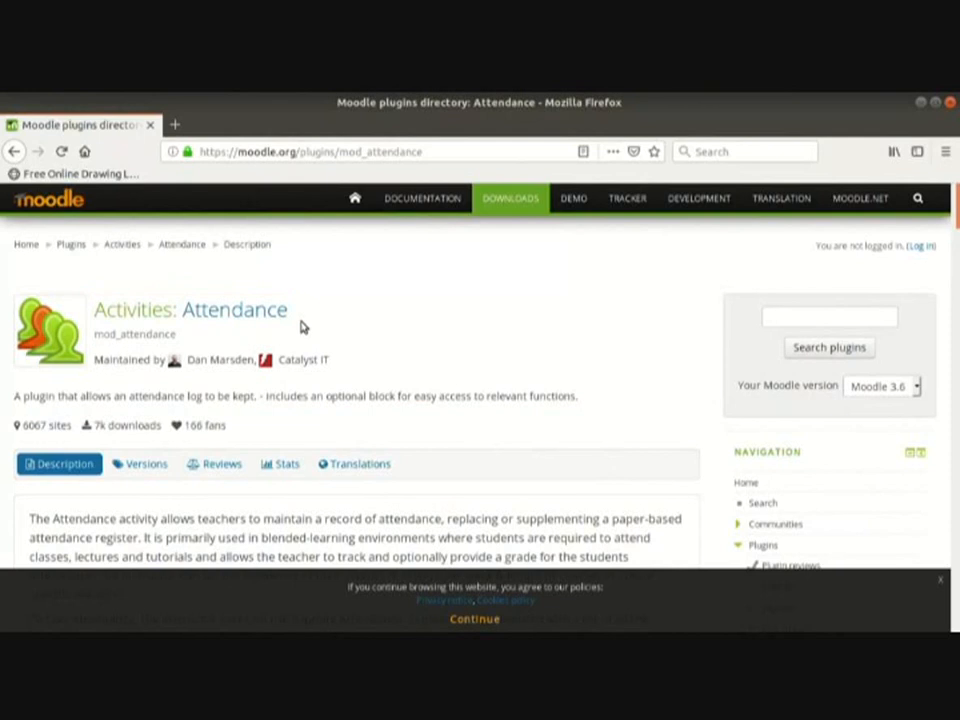
# Step: Review the Attendance plugin's available versions and its description
pyautogui.scroll(-1, 326, 336)
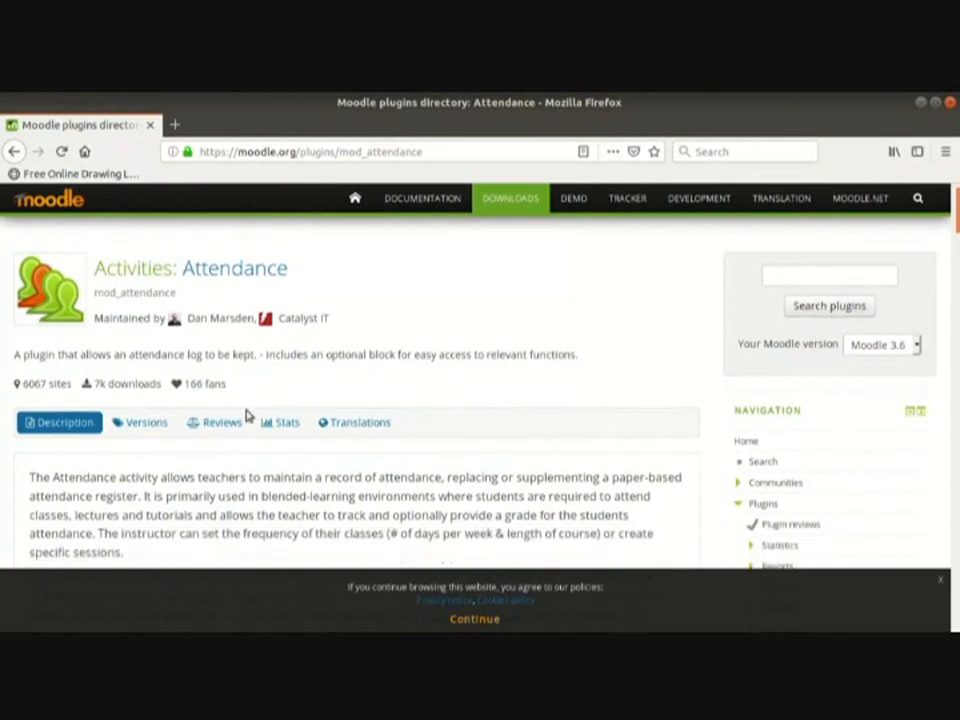
pyautogui.click(163, 430)
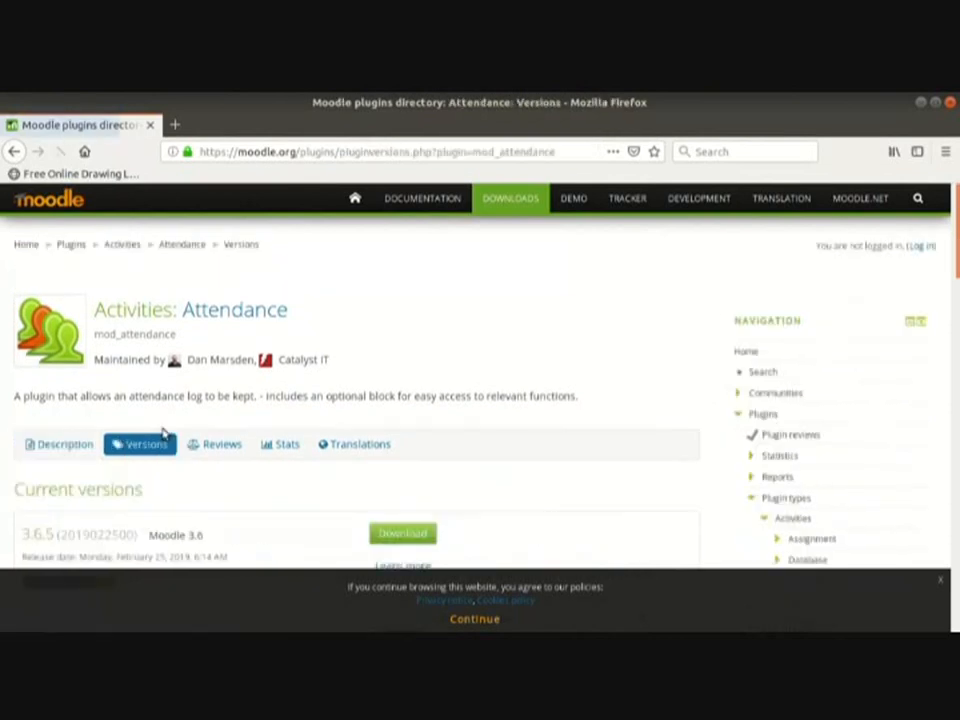
pyautogui.scroll(-5, 171, 433)
pyautogui.scroll(-3, 171, 432)
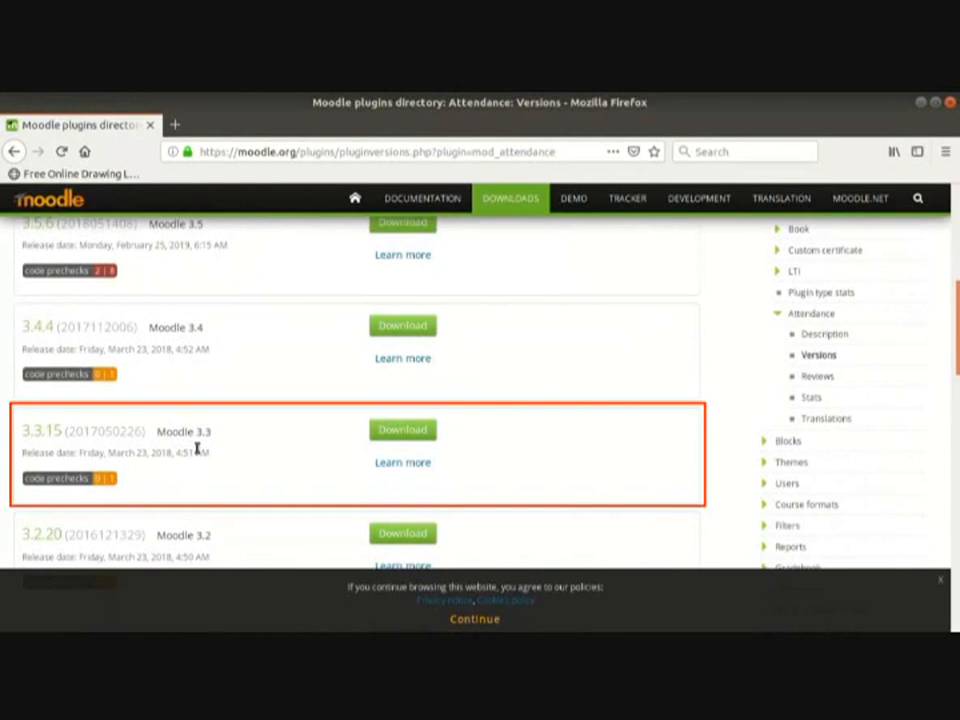
pyautogui.scroll(10, 235, 454)
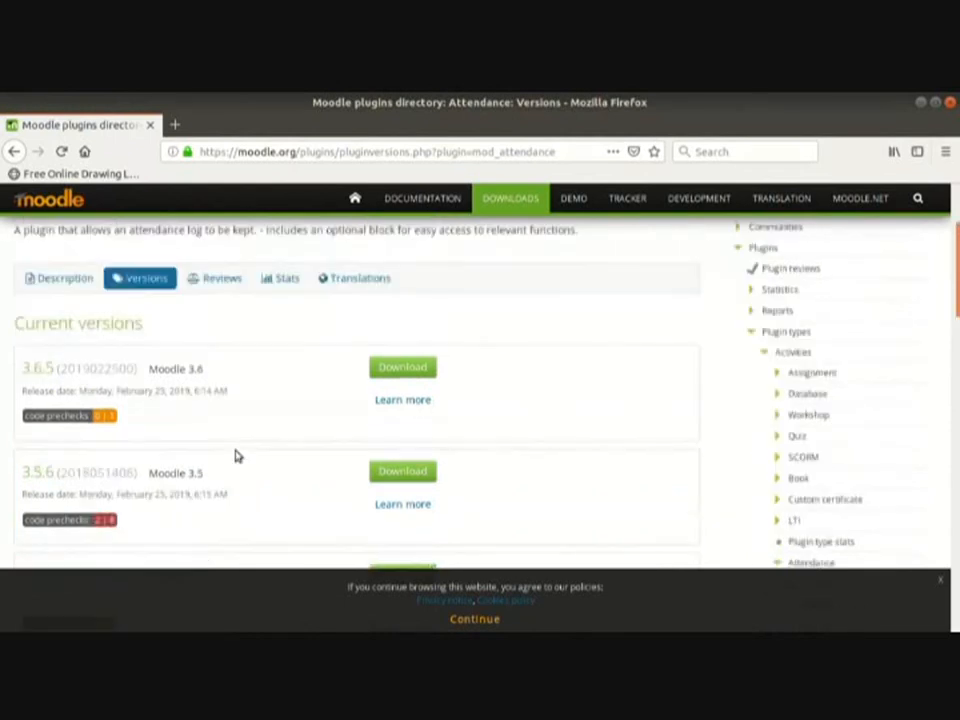
pyautogui.click(87, 370)
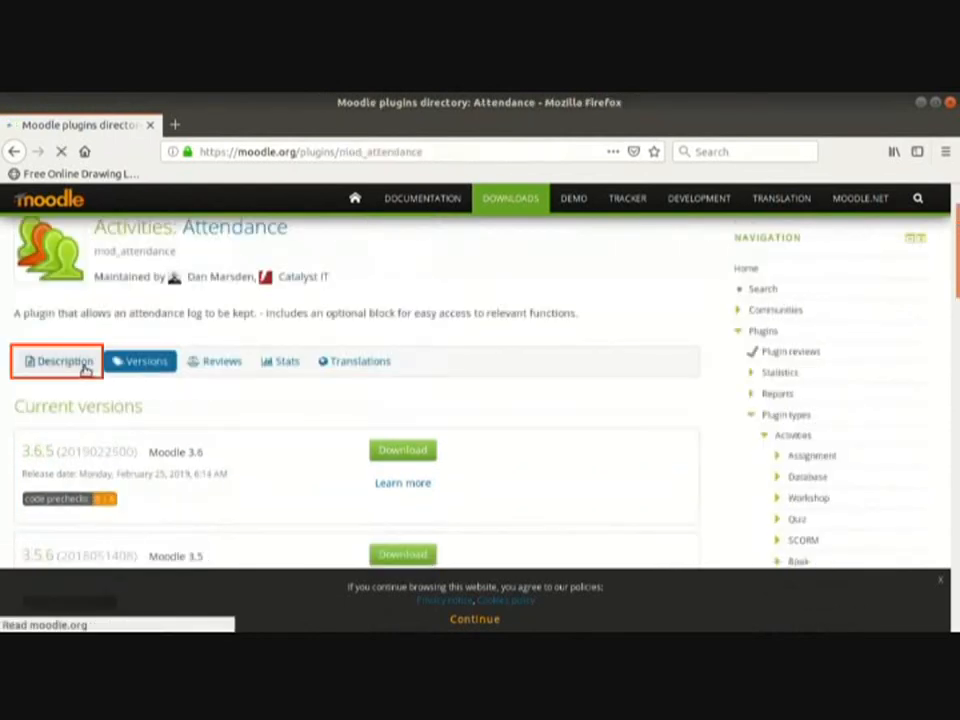
pyautogui.scroll(-3, 258, 463)
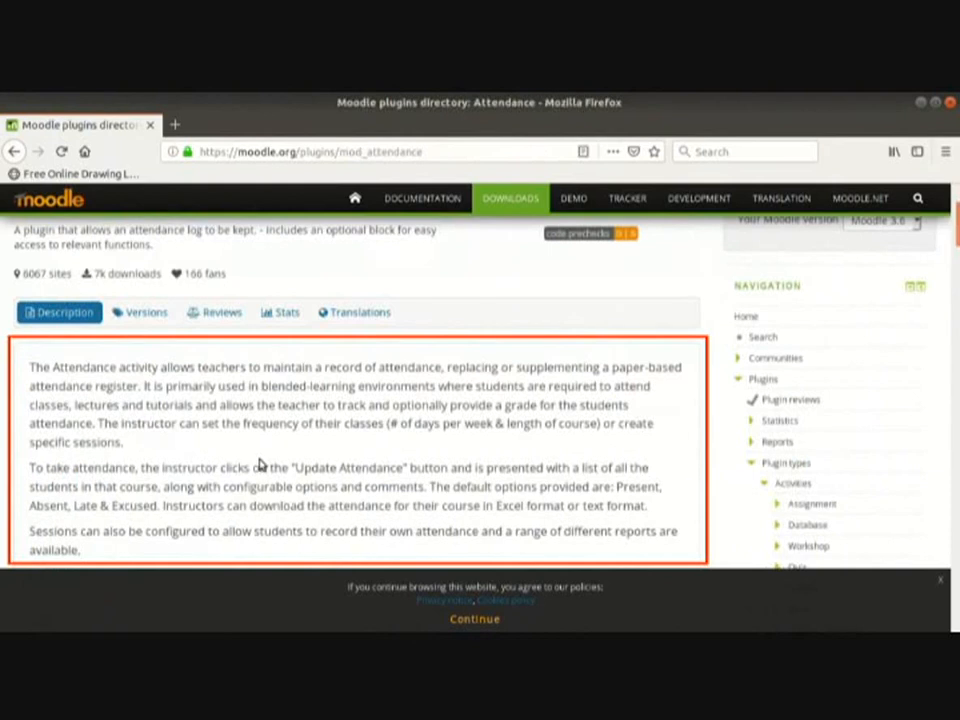
pyautogui.scroll(-1, 258, 464)
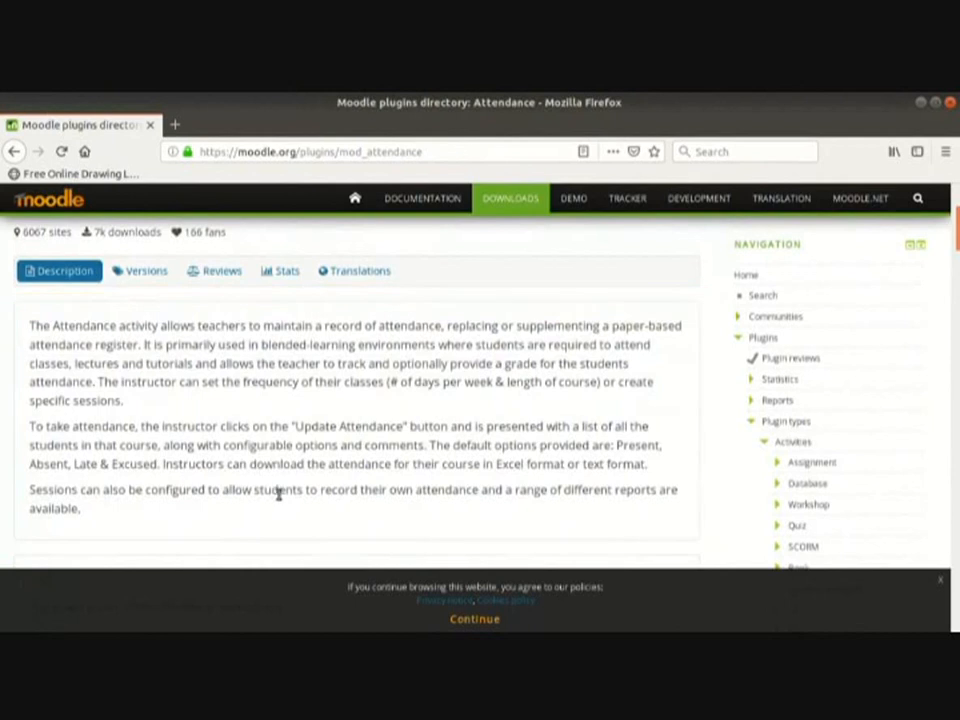
pyautogui.scroll(5, 278, 493)
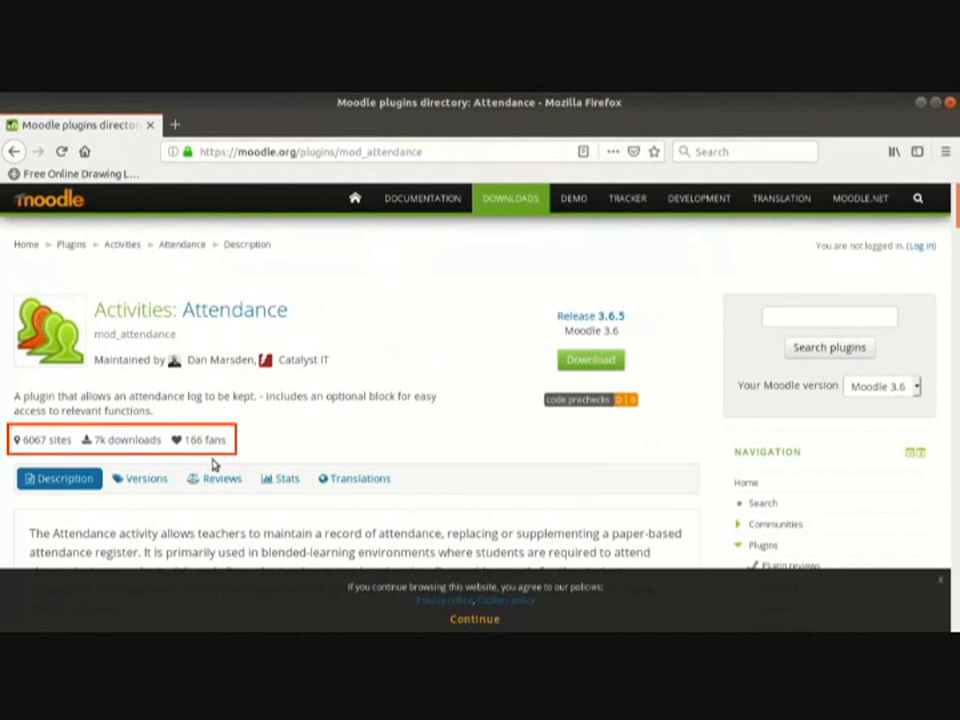
pyautogui.scroll(-15, 201, 507)
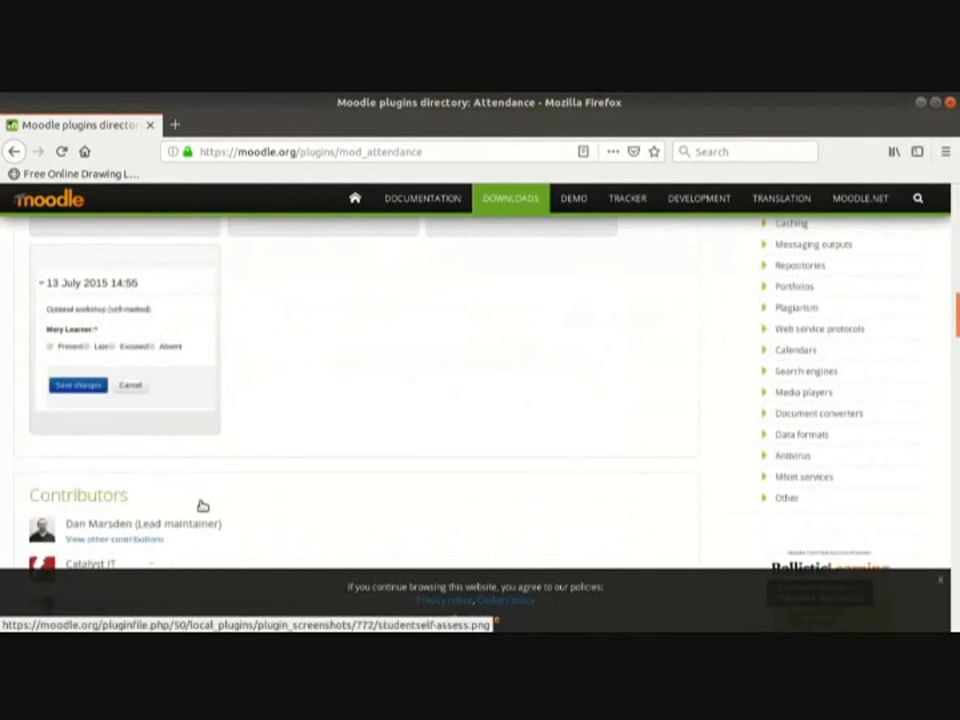
pyautogui.scroll(-5, 201, 507)
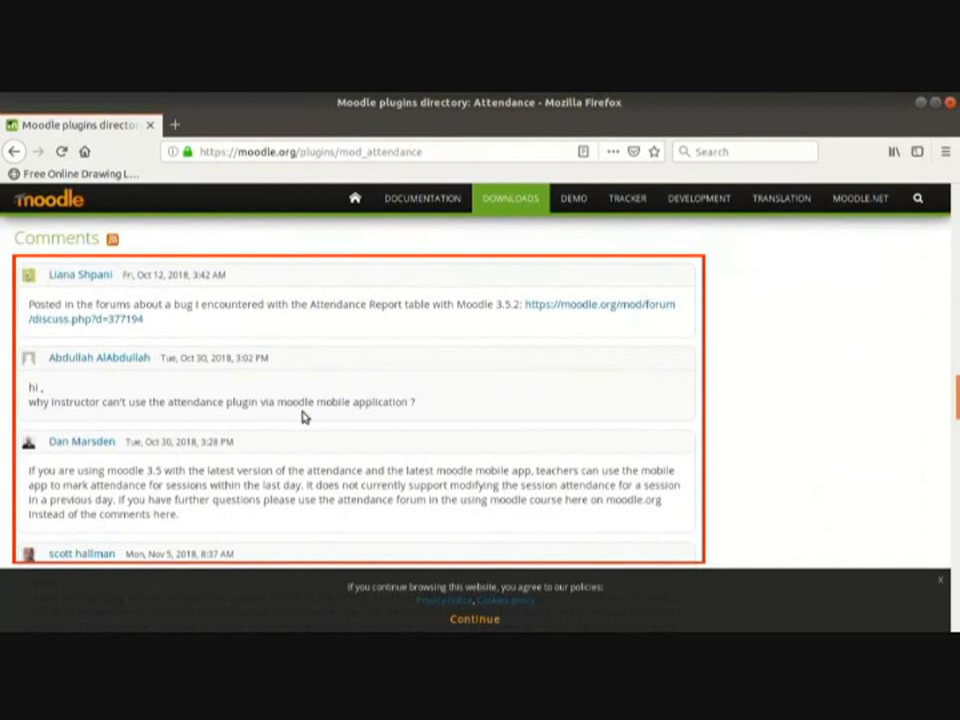
pyautogui.scroll(8, 305, 418)
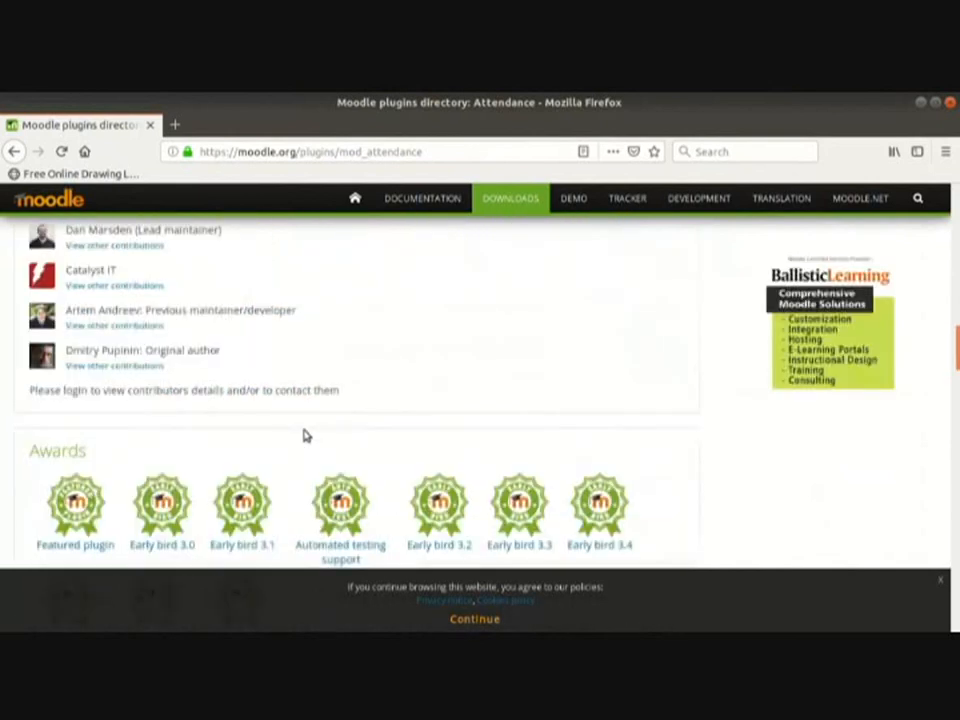
pyautogui.scroll(15, 305, 435)
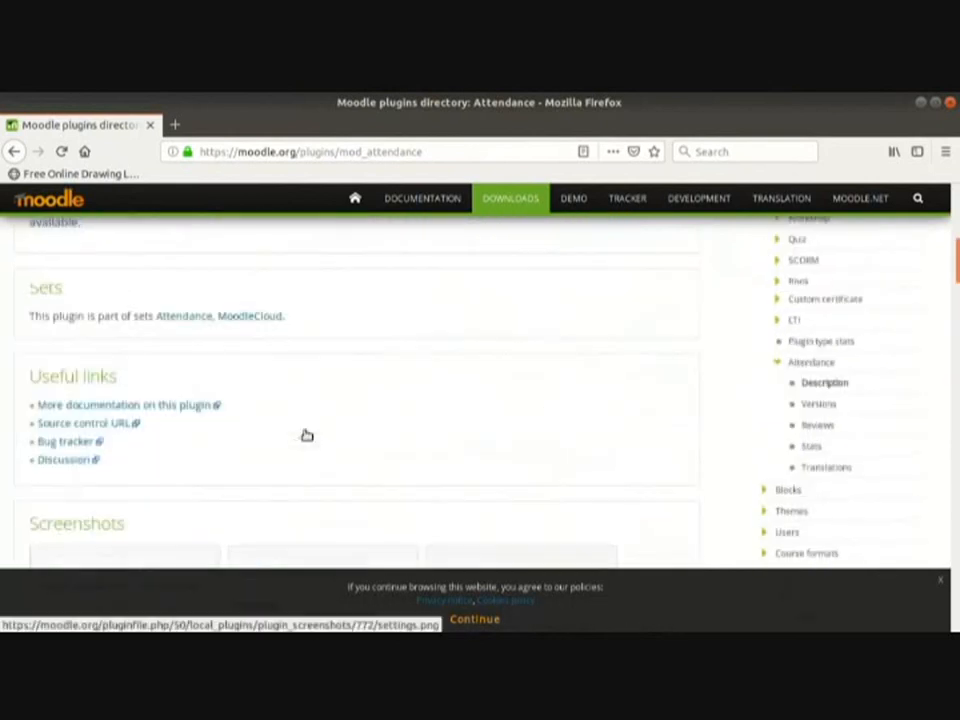
pyautogui.scroll(4, 290, 440)
# Step: Download the Attendance 3.3.15 release for Moodle 3.3 as a zip file
pyautogui.click(139, 479)
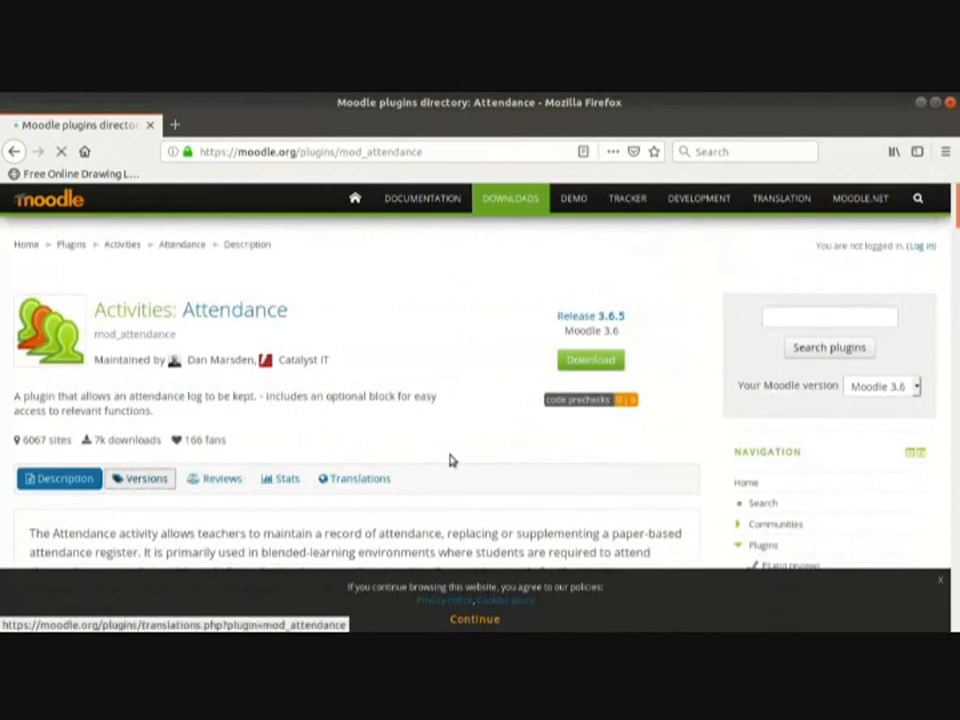
pyautogui.scroll(-5, 425, 465)
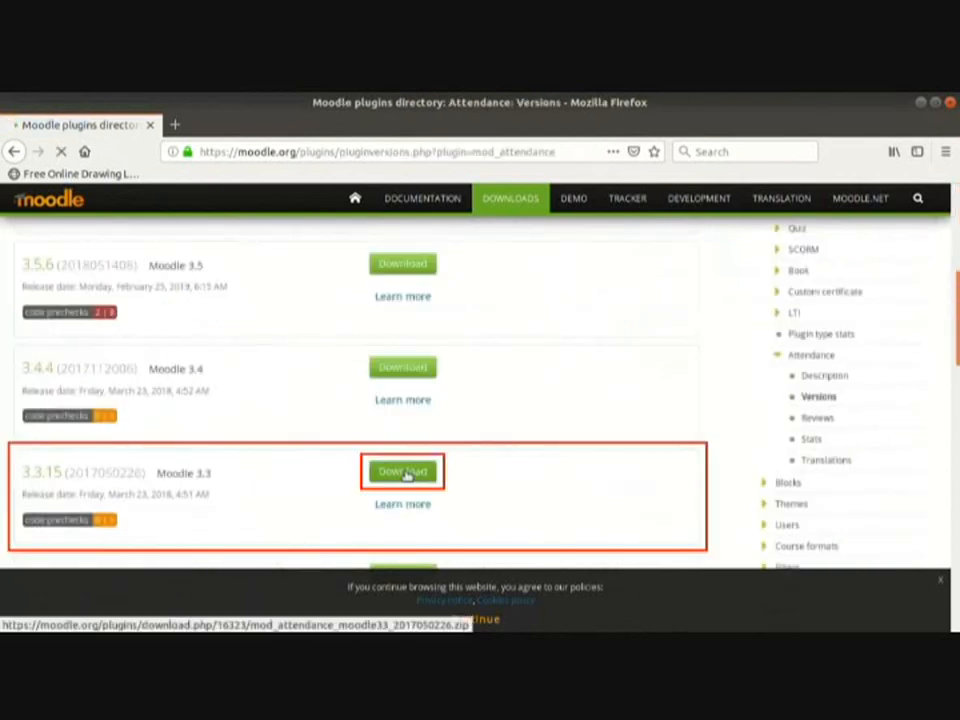
pyautogui.click(404, 473)
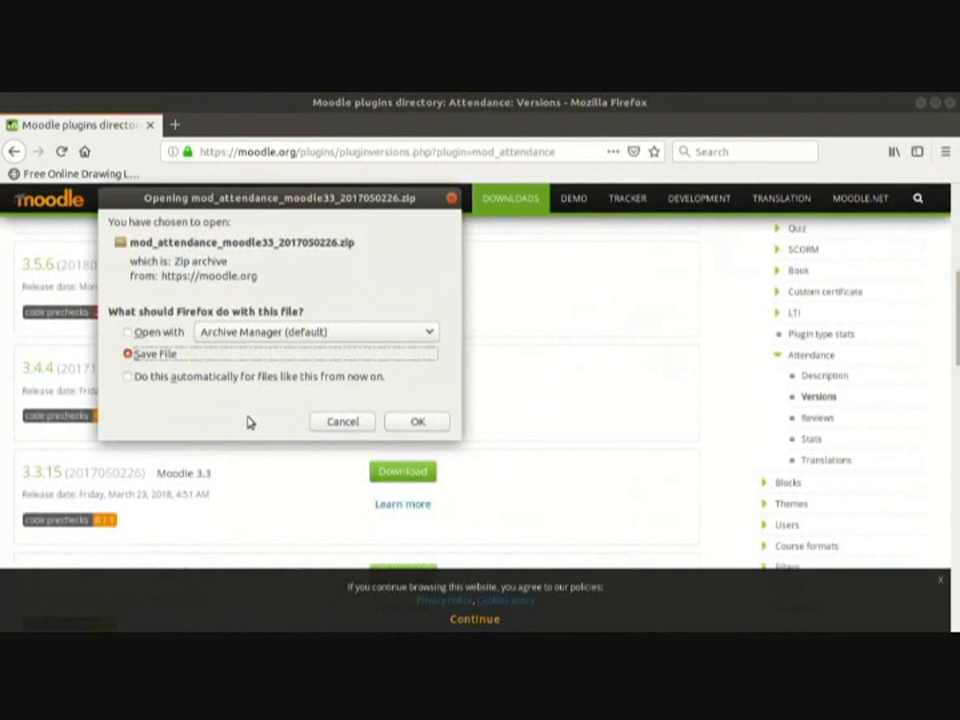
pyautogui.click(410, 422)
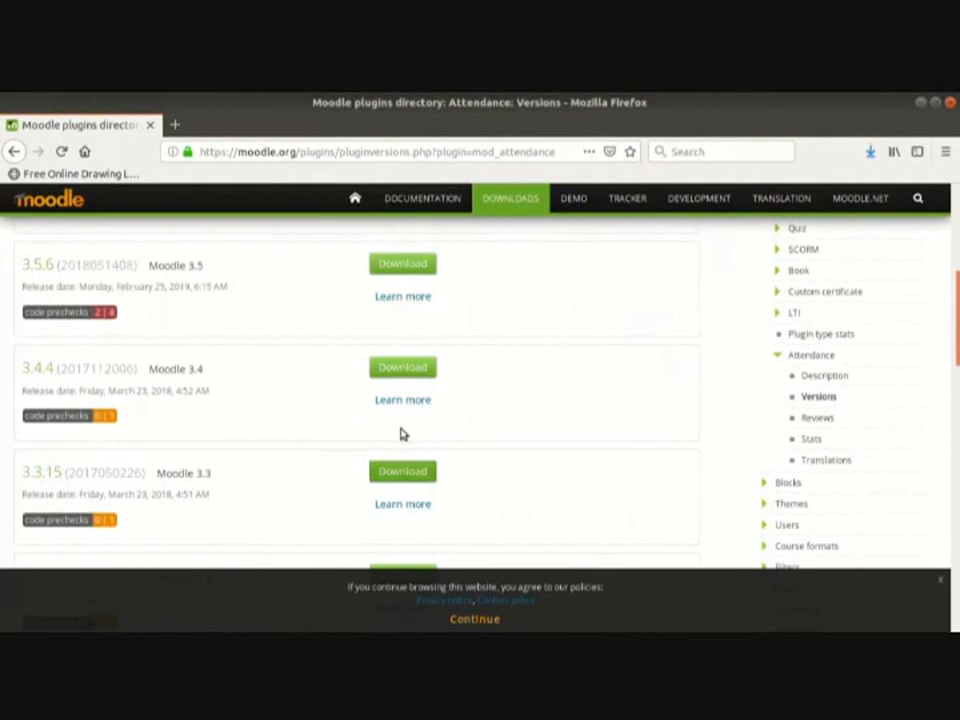
pyautogui.click(175, 124)
# Step: Load localhost/moodle, log in as admin with the admin password, and show Site administration's Plugins section
pyautogui.write('localhost/moodle')
pyautogui.press('Return')
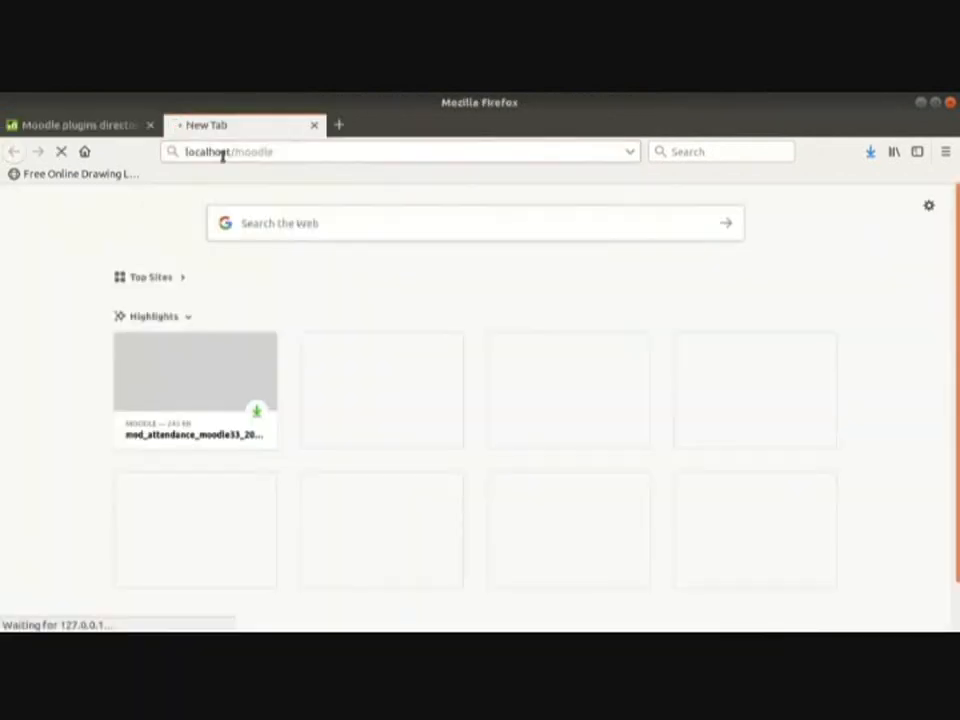
pyautogui.click(911, 201)
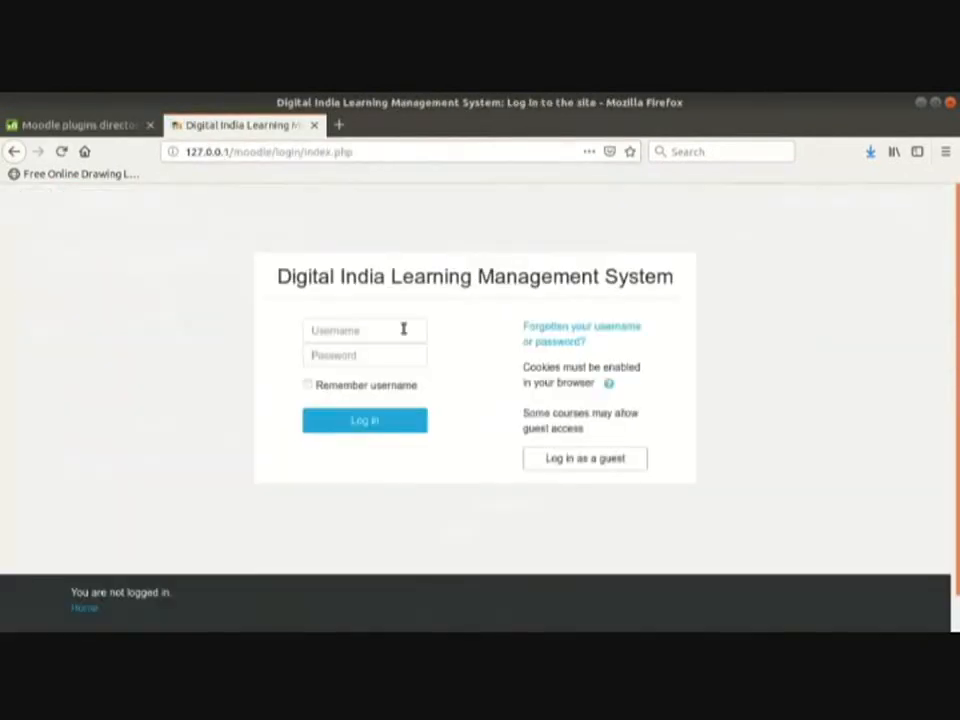
pyautogui.click(403, 330)
pyautogui.write('admin')
pyautogui.press('Tab')
pyautogui.write('****************')
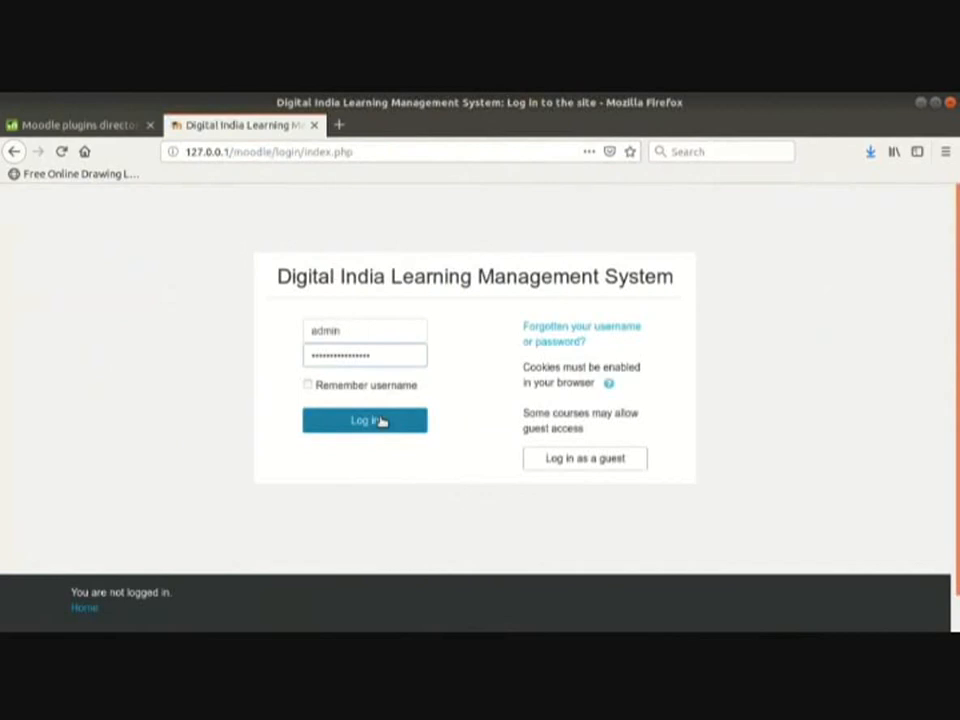
pyautogui.click(388, 421)
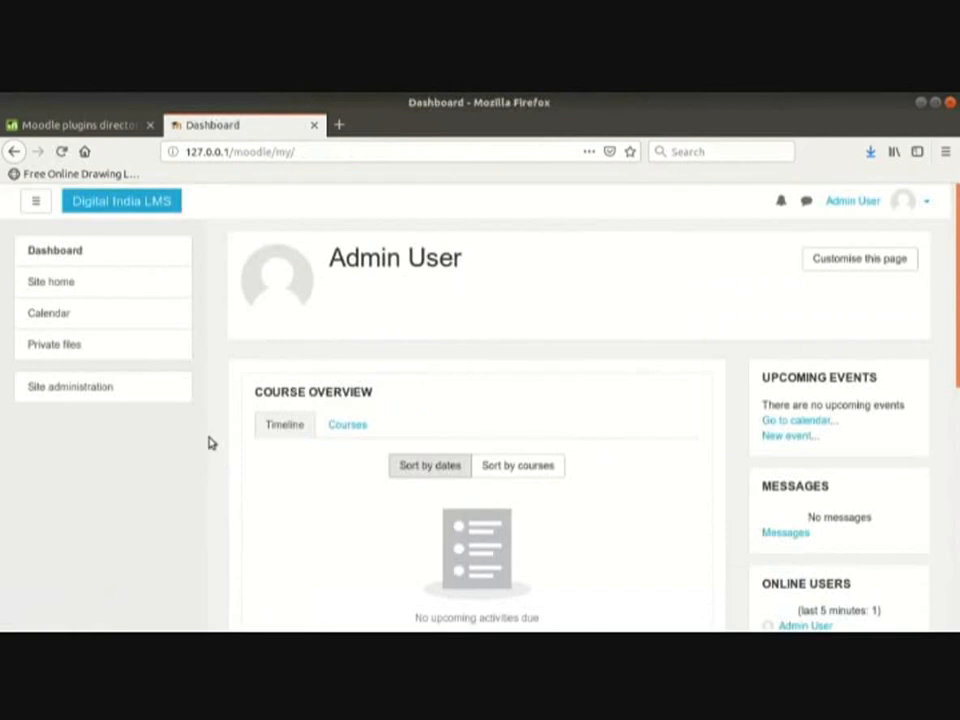
pyautogui.click(108, 389)
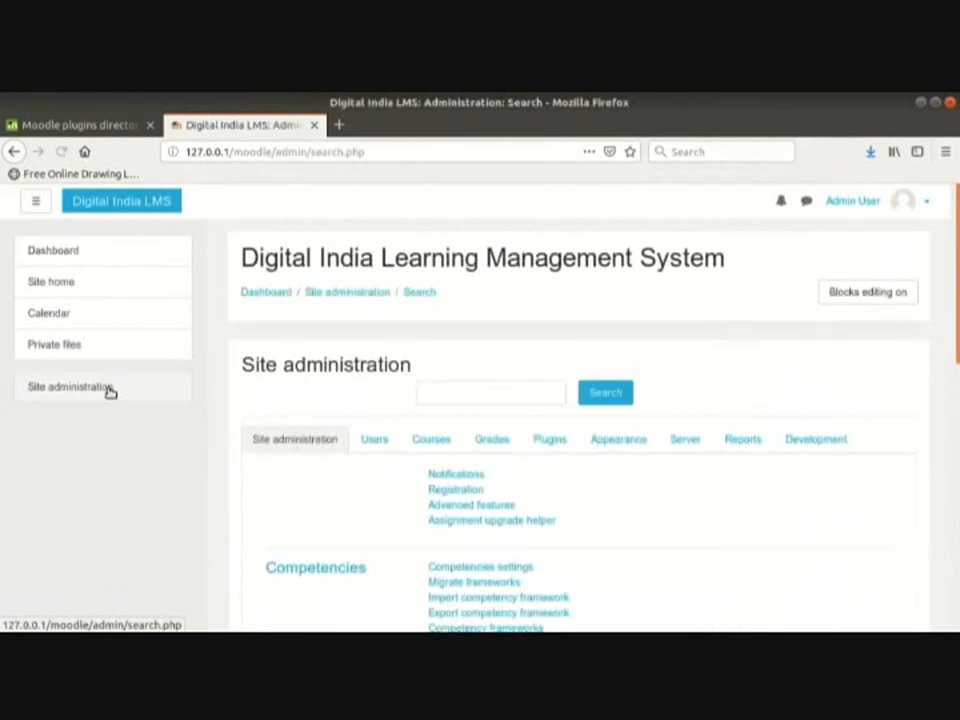
pyautogui.click(541, 442)
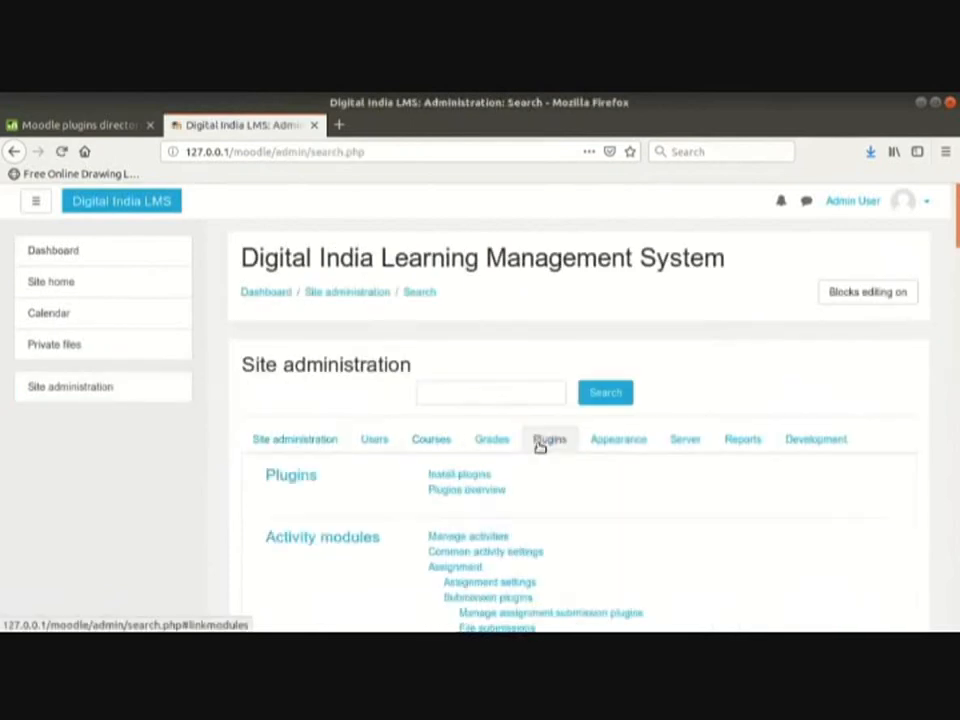
# Step: Upload mod_attendance_moodle33_2017050226.zip as the plugin installer's ZIP package
pyautogui.click(477, 475)
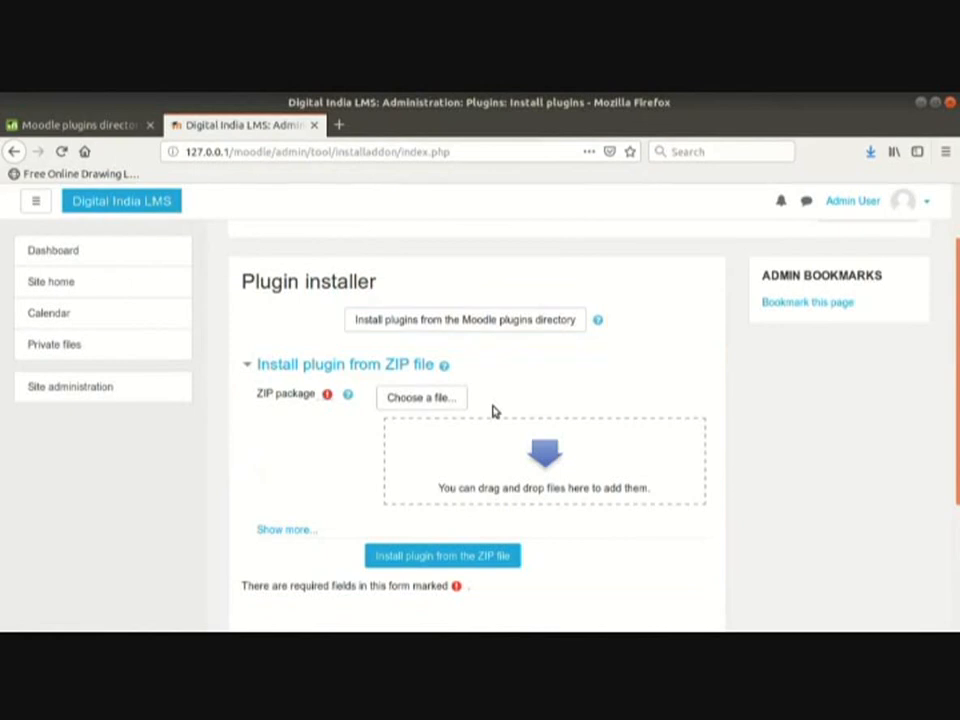
pyautogui.click(429, 397)
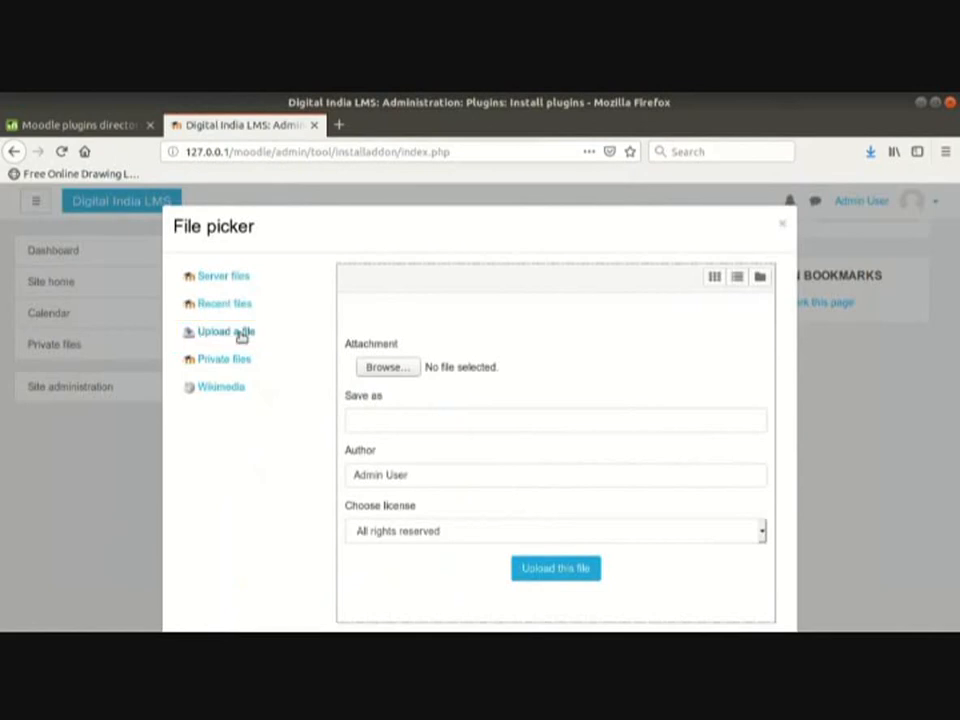
pyautogui.click(380, 368)
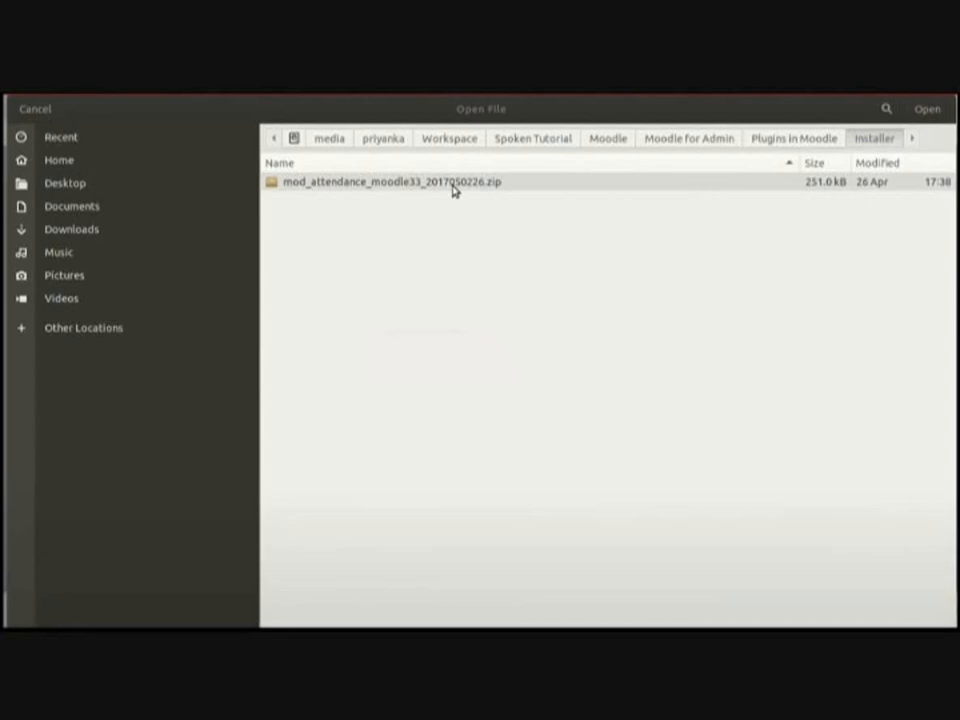
pyautogui.click(453, 190)
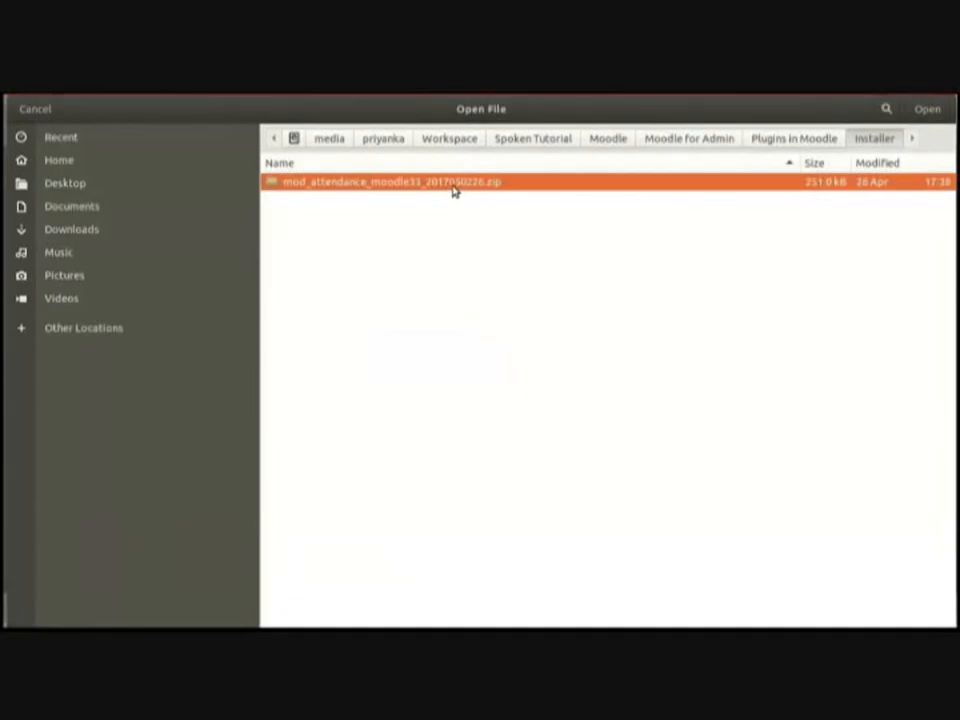
pyautogui.click(927, 112)
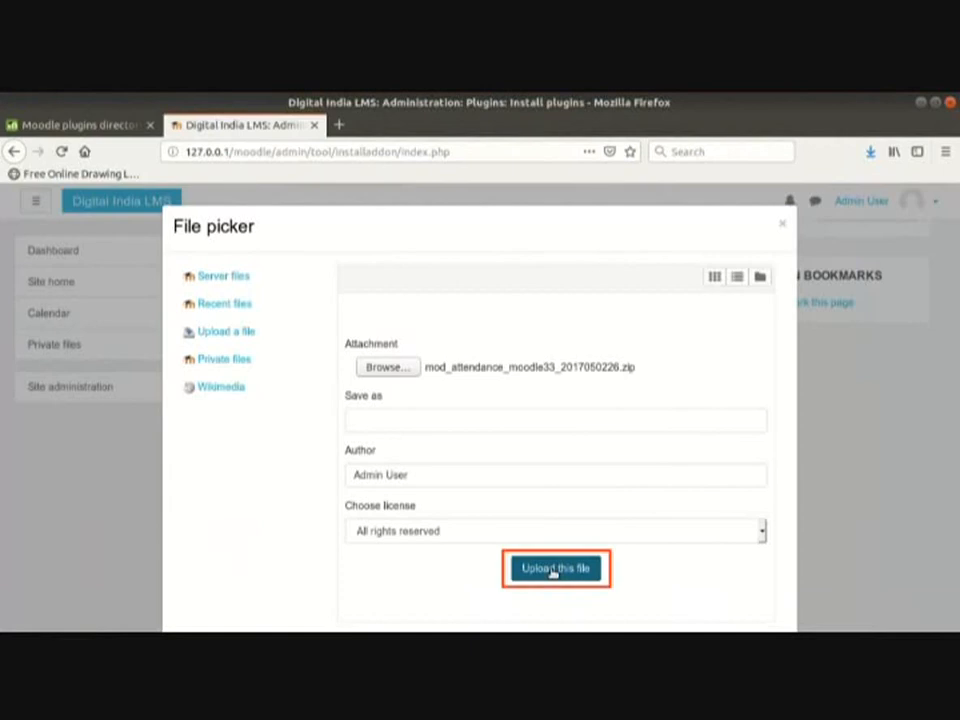
pyautogui.click(553, 570)
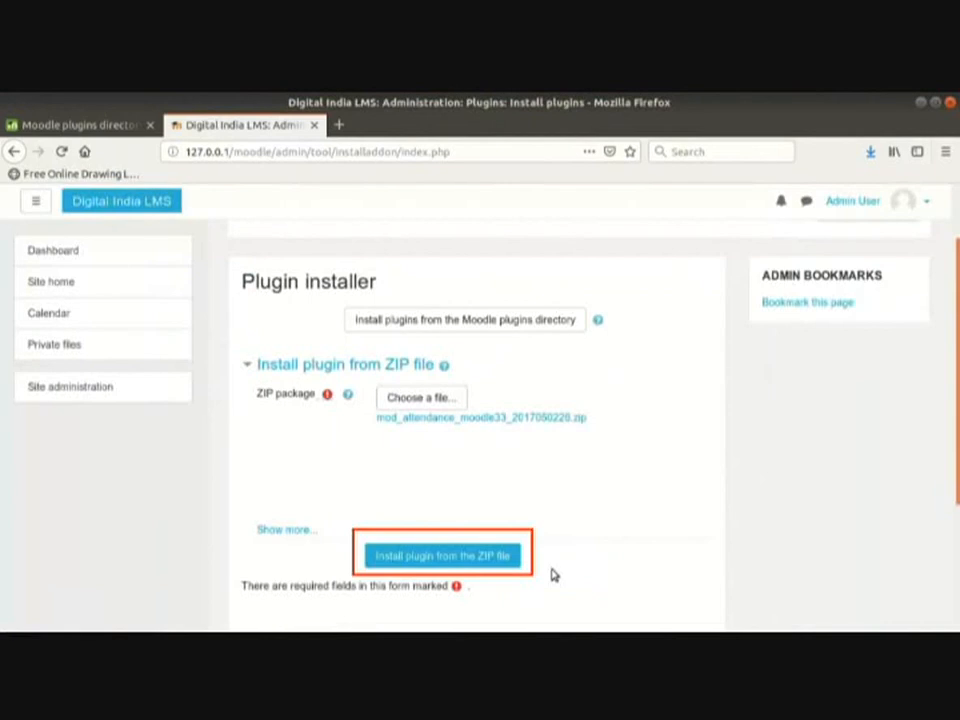
# Step: Try installing from the zip, then cancel after the mod folder write-access error
pyautogui.click(498, 565)
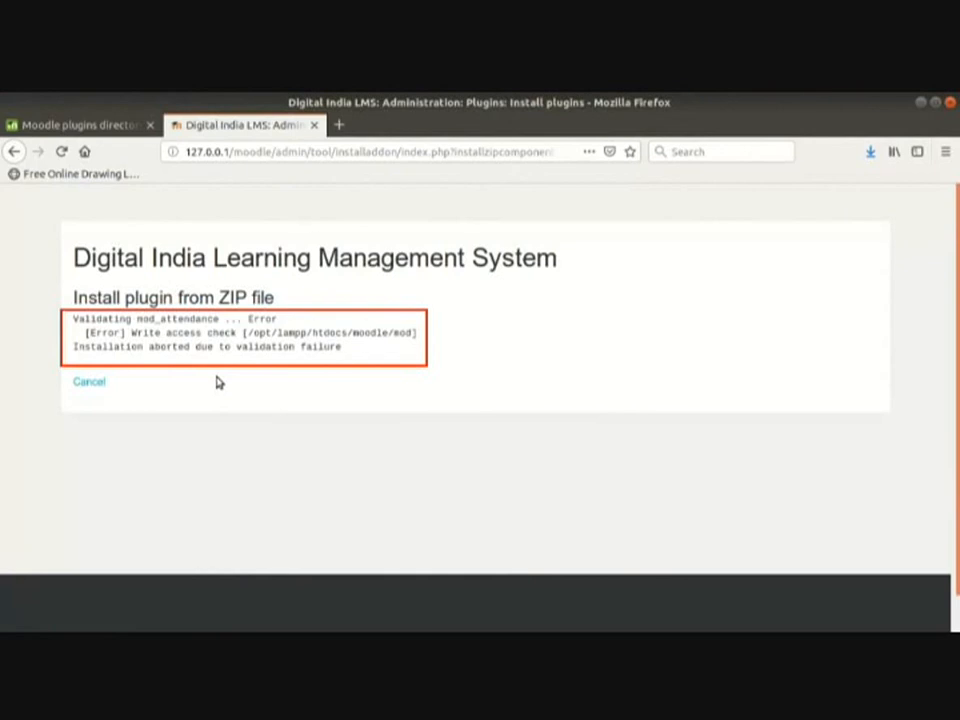
pyautogui.click(90, 383)
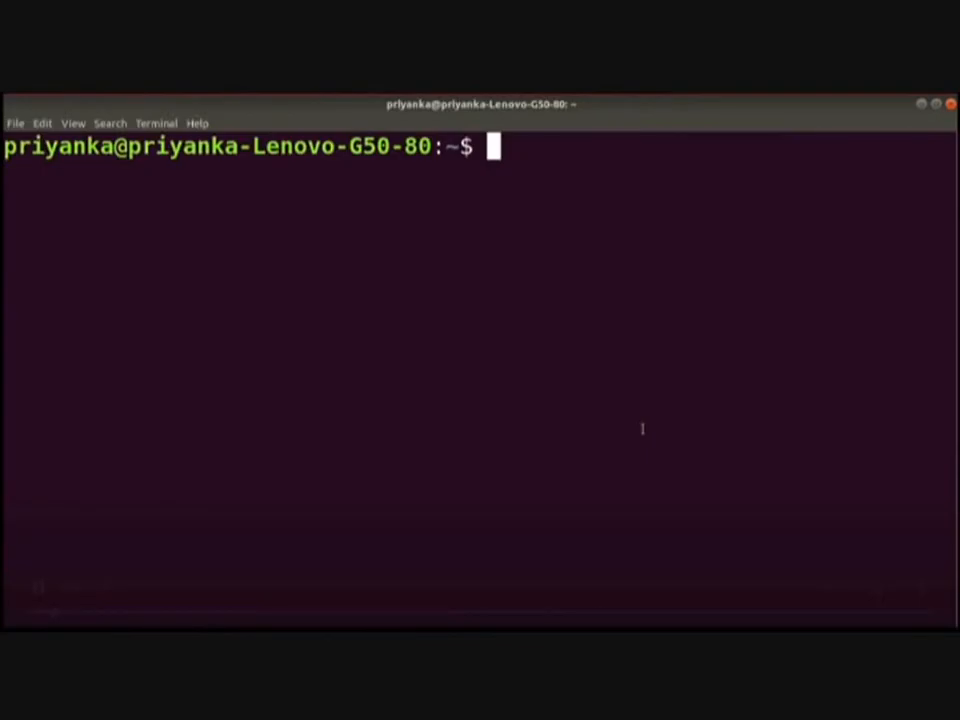
# Step: Run sudo chmod 777 /opt/lampp/htdocs/moodle/mod/ and authenticate with the sudo password
pyautogui.write('sudo c')
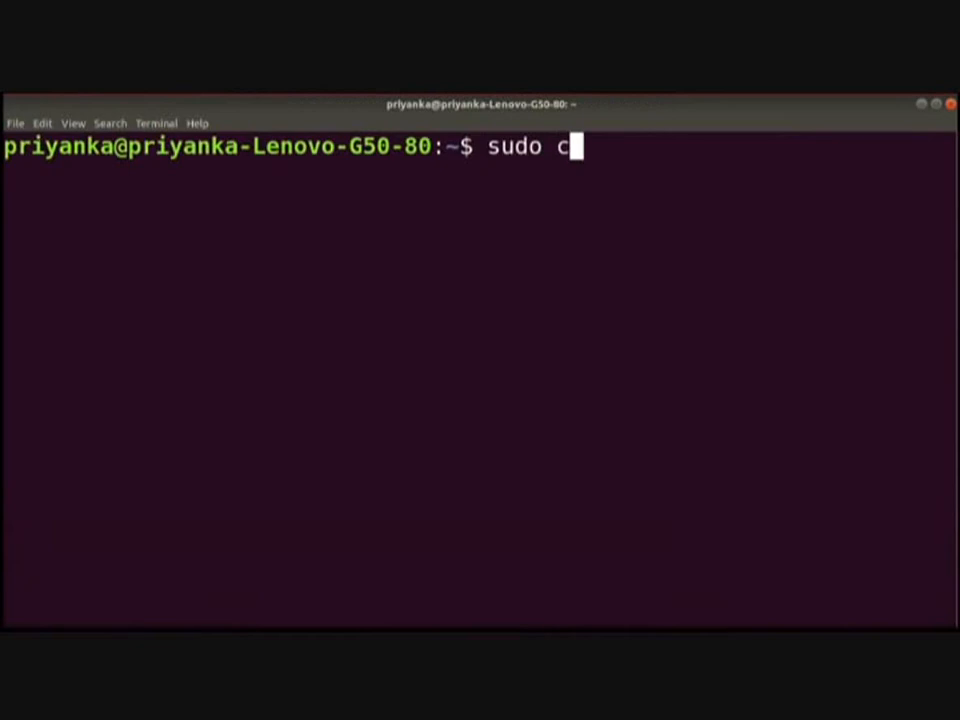
pyautogui.write('hmod 777 ')
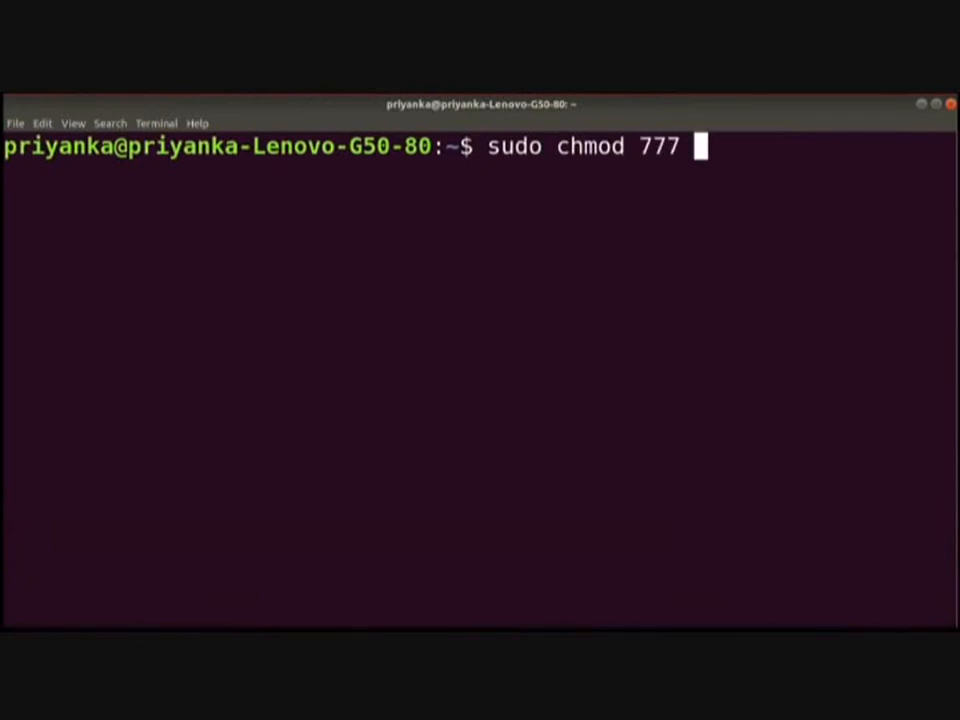
pyautogui.write('/opt/la')
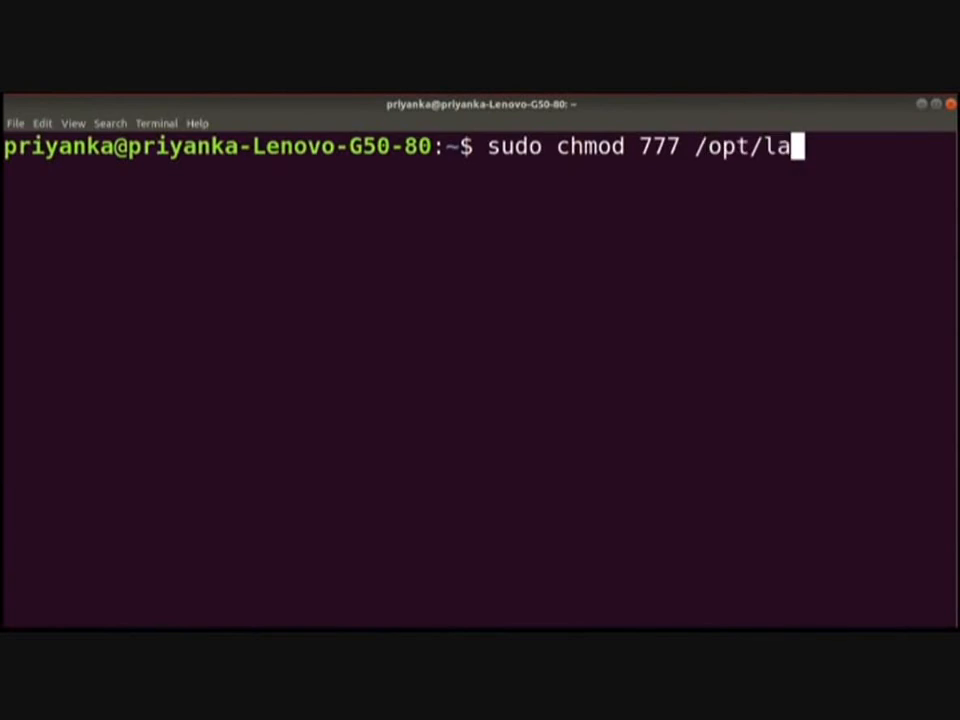
pyautogui.press('Tab')
pyautogui.write('ht')
pyautogui.press('Tab')
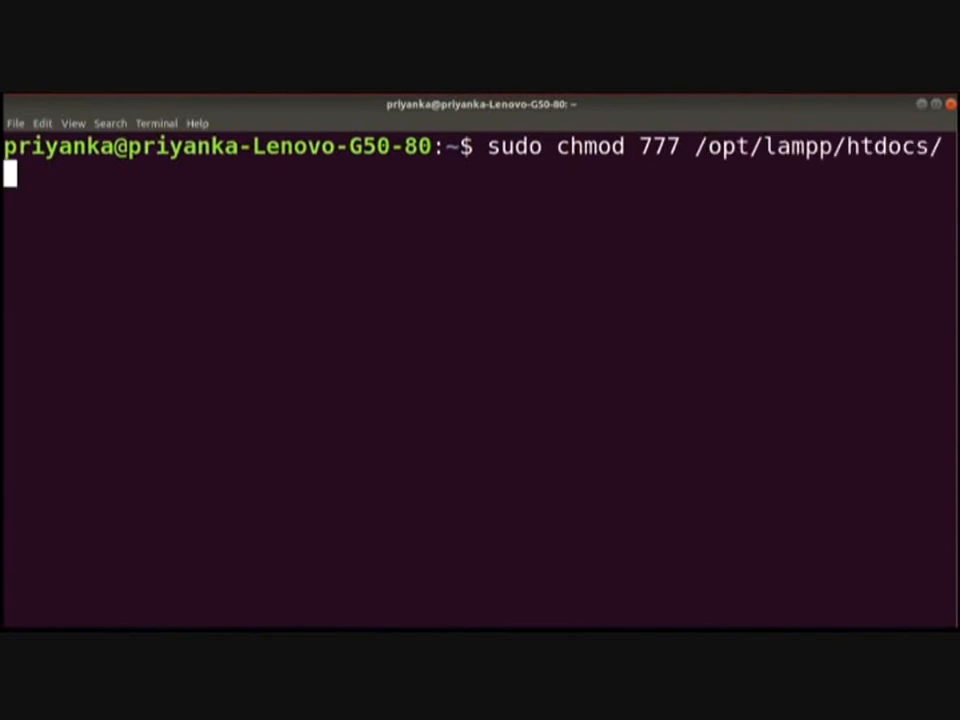
pyautogui.write('mo')
pyautogui.press('Tab')
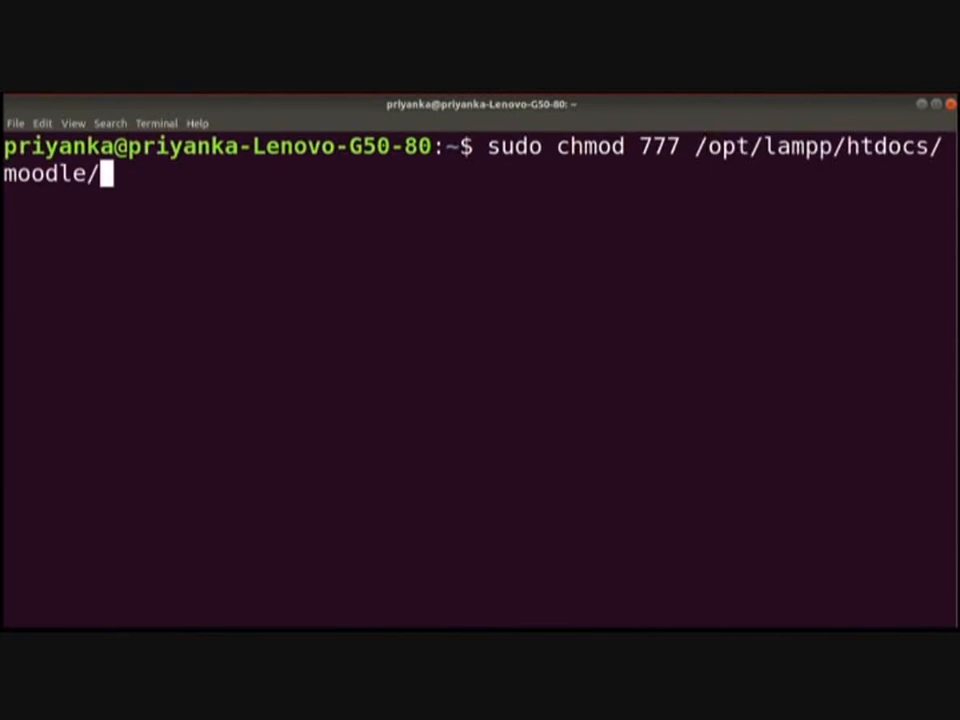
pyautogui.write('mod')
pyautogui.press('Tab')
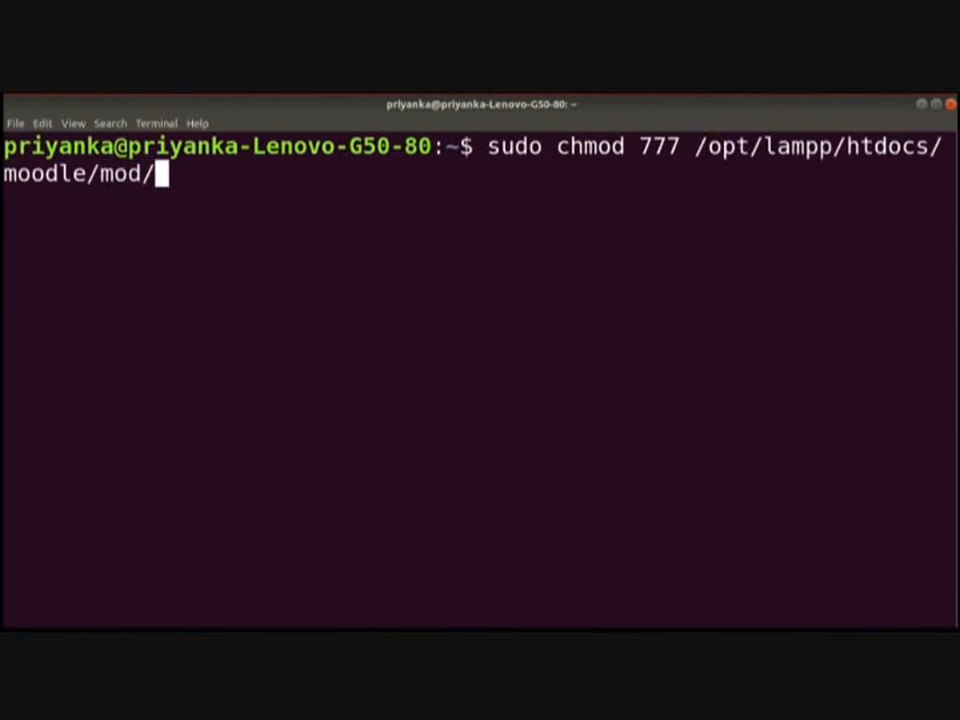
pyautogui.press('Return')
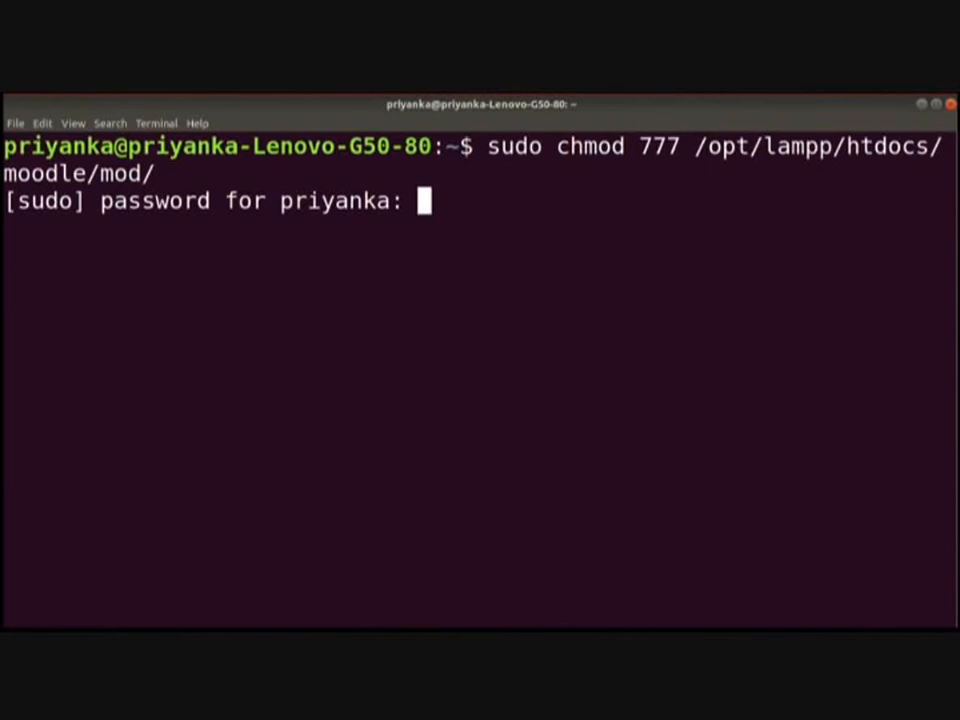
pyautogui.press('Return')
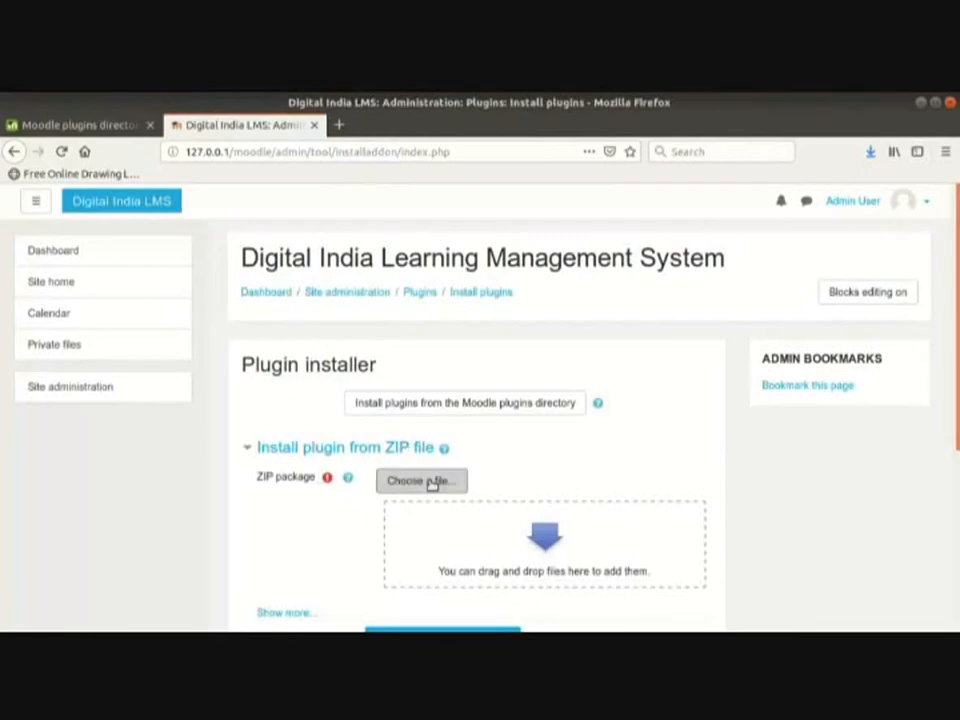
# Step: Reselect the attendance zip, install it, and continue past the successful validation
pyautogui.click(431, 482)
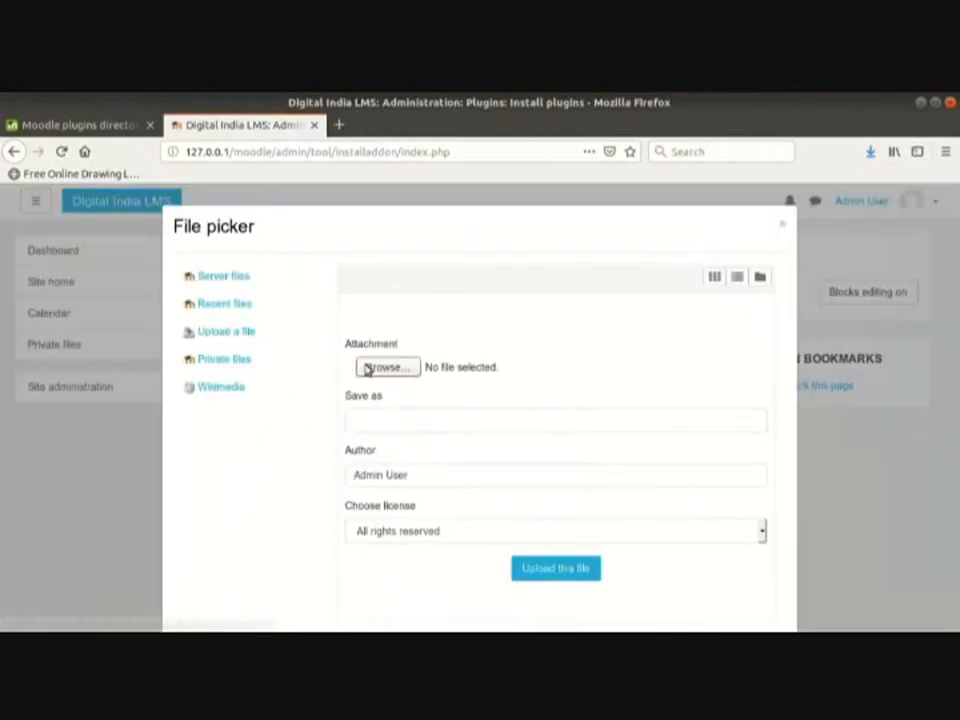
pyautogui.click(364, 369)
pyautogui.click(461, 370)
pyautogui.click(926, 107)
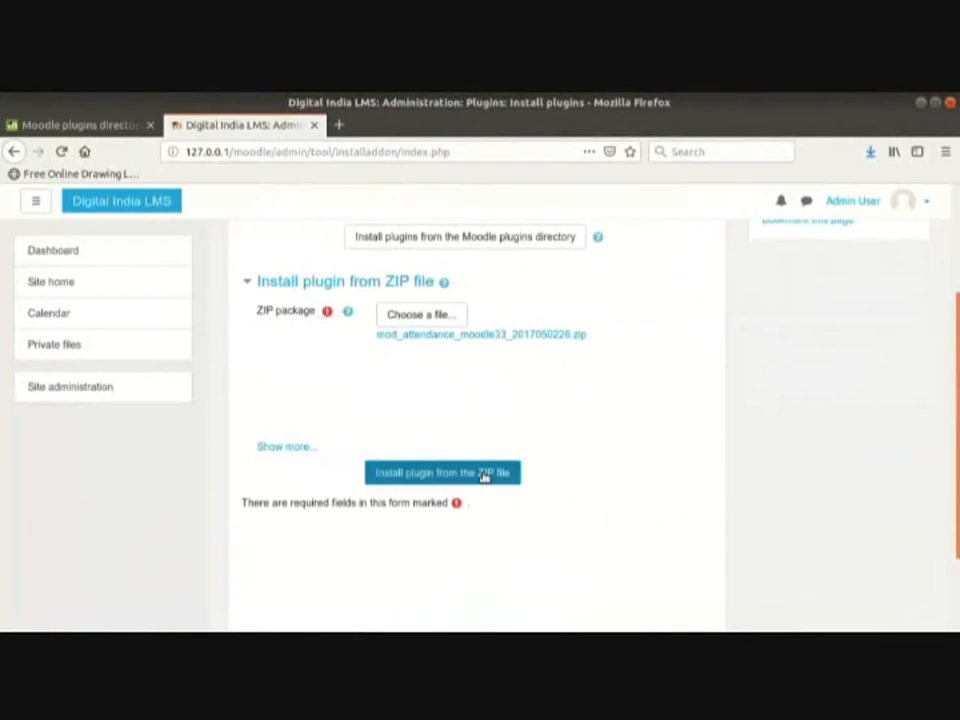
pyautogui.click(483, 475)
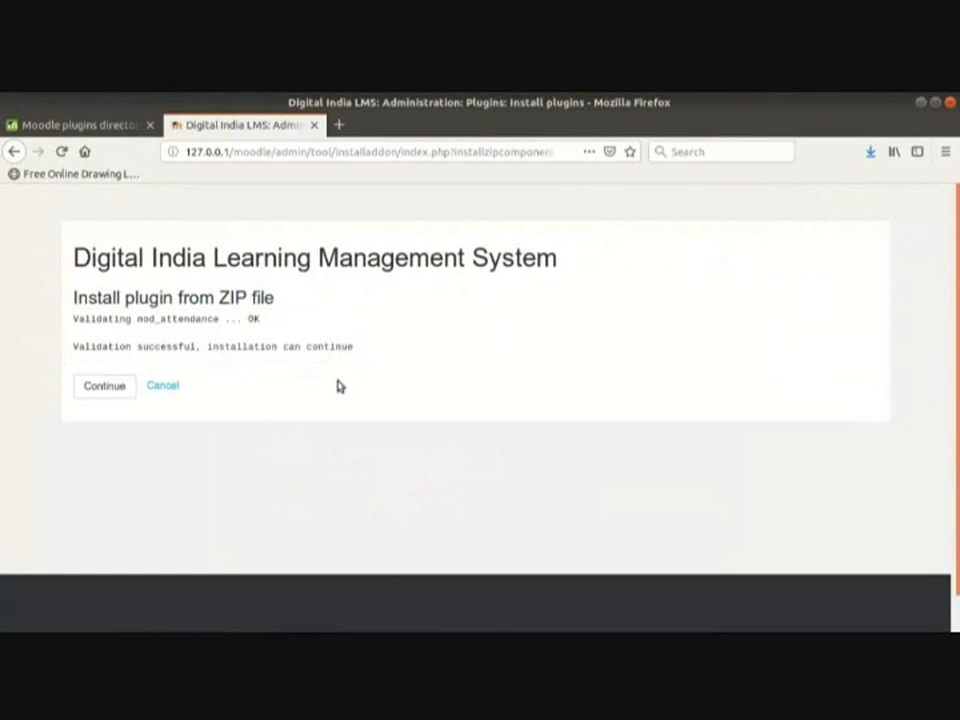
pyautogui.click(109, 389)
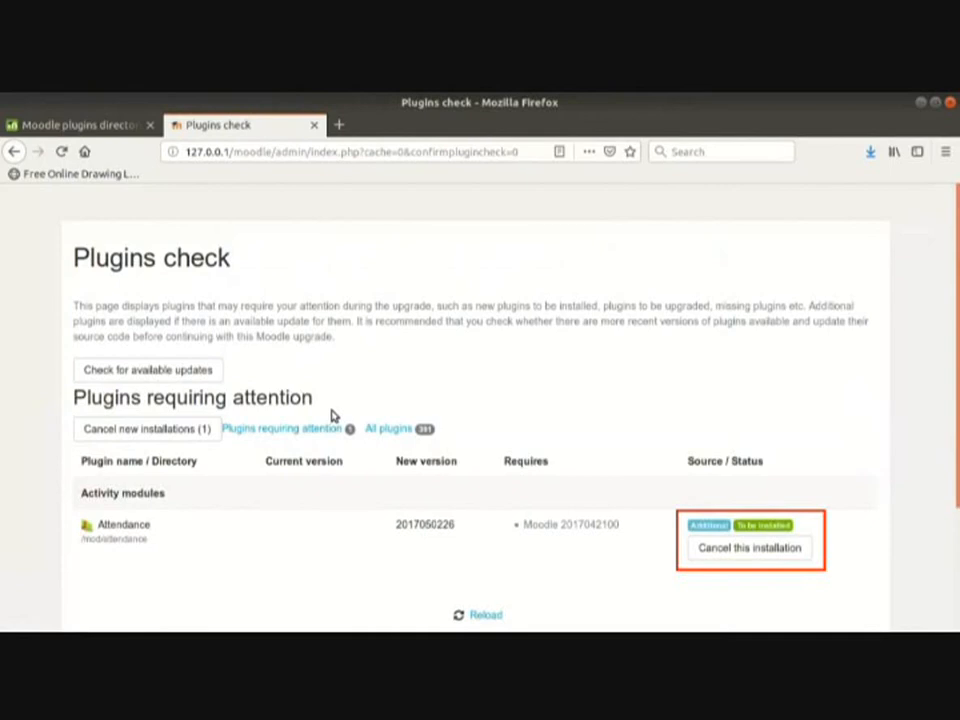
# Step: Upgrade the Moodle database to install mod_attendance and continue past the success message
pyautogui.scroll(-2, 797, 566)
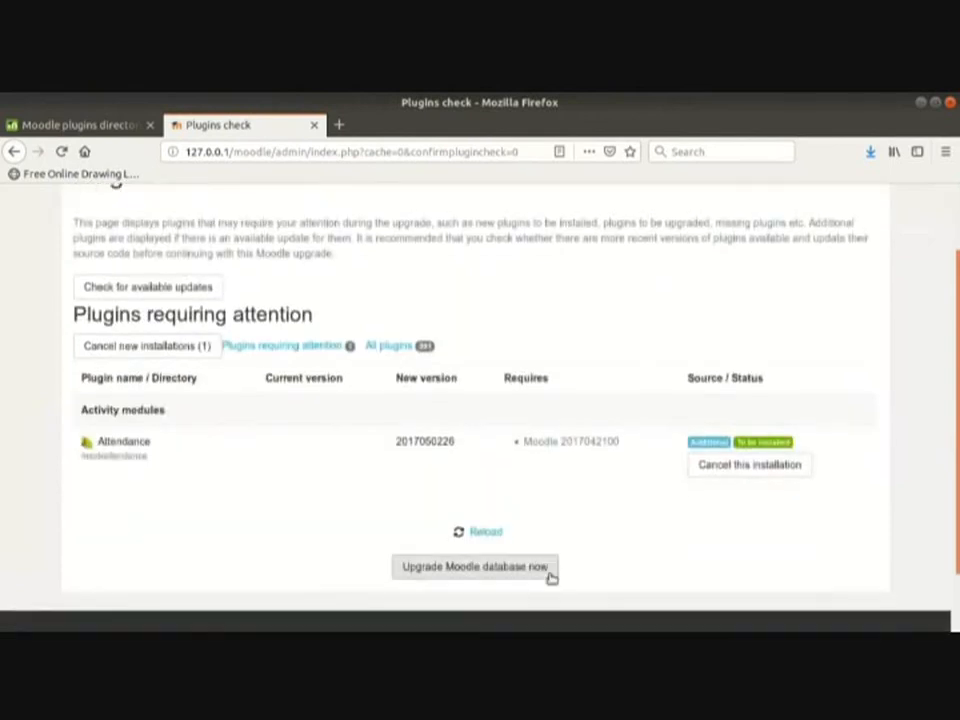
pyautogui.click(549, 576)
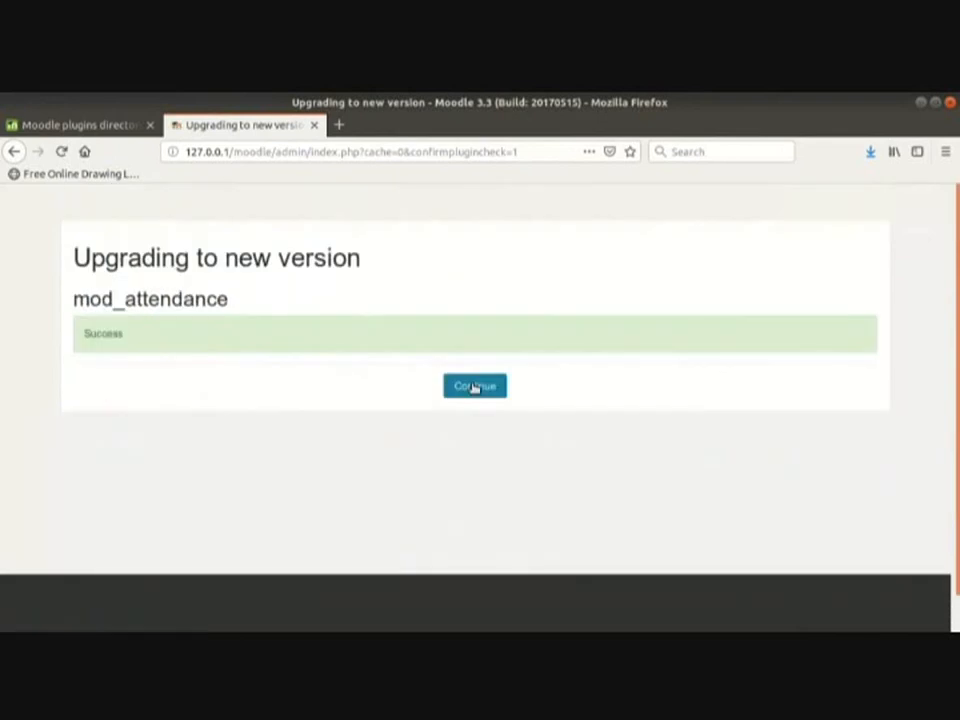
pyautogui.click(475, 387)
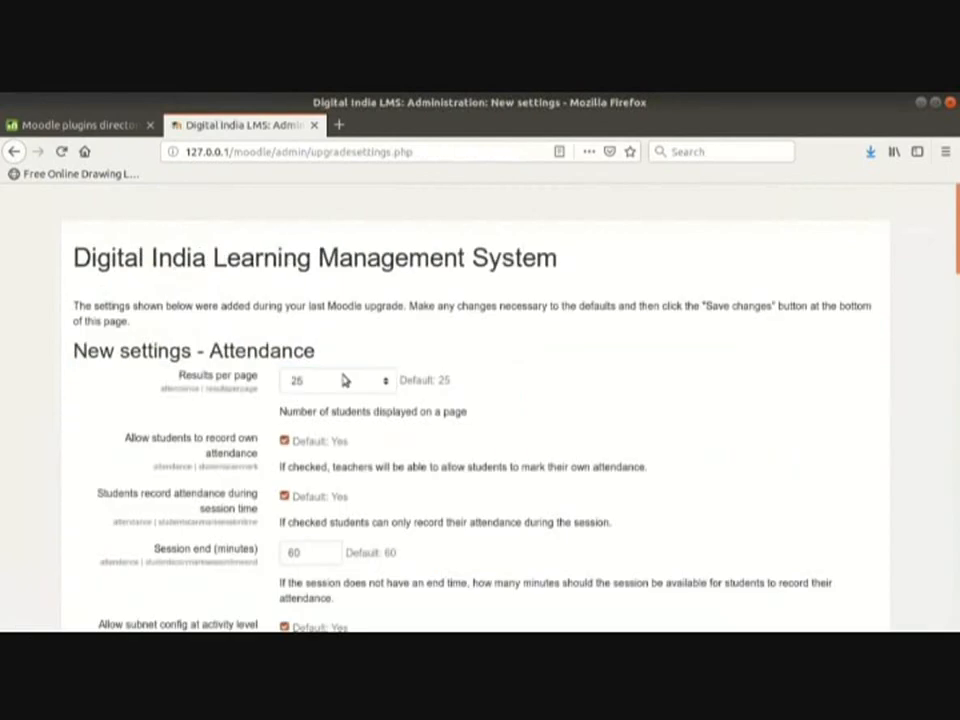
# Step: Save the Attendance plugin's new settings unchanged, keeping all defaults
pyautogui.scroll(-4, 345, 382)
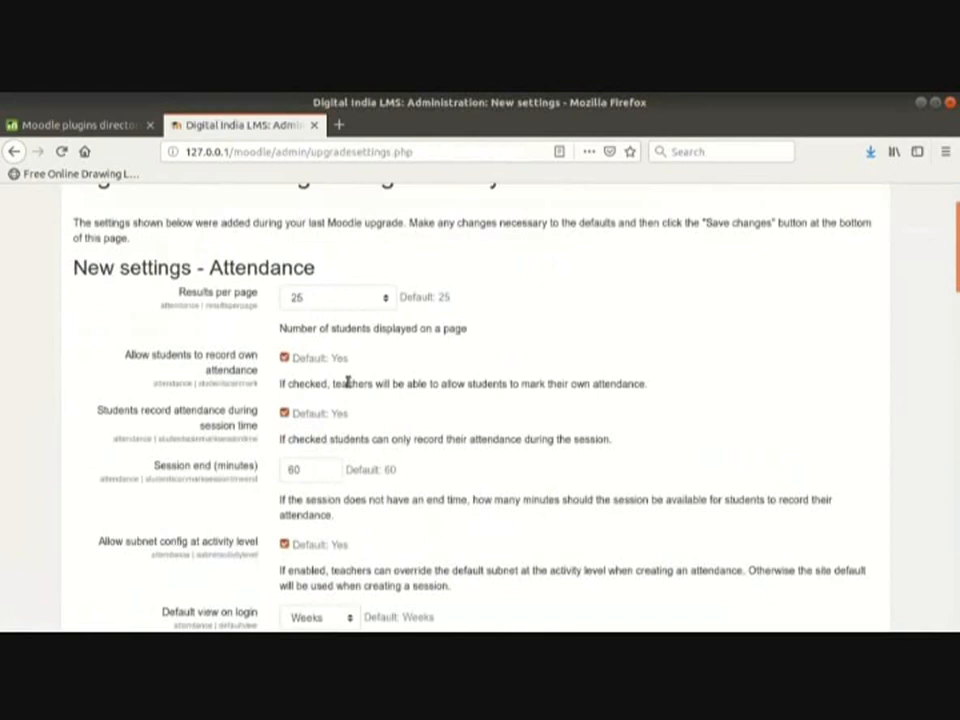
pyautogui.scroll(-5, 348, 391)
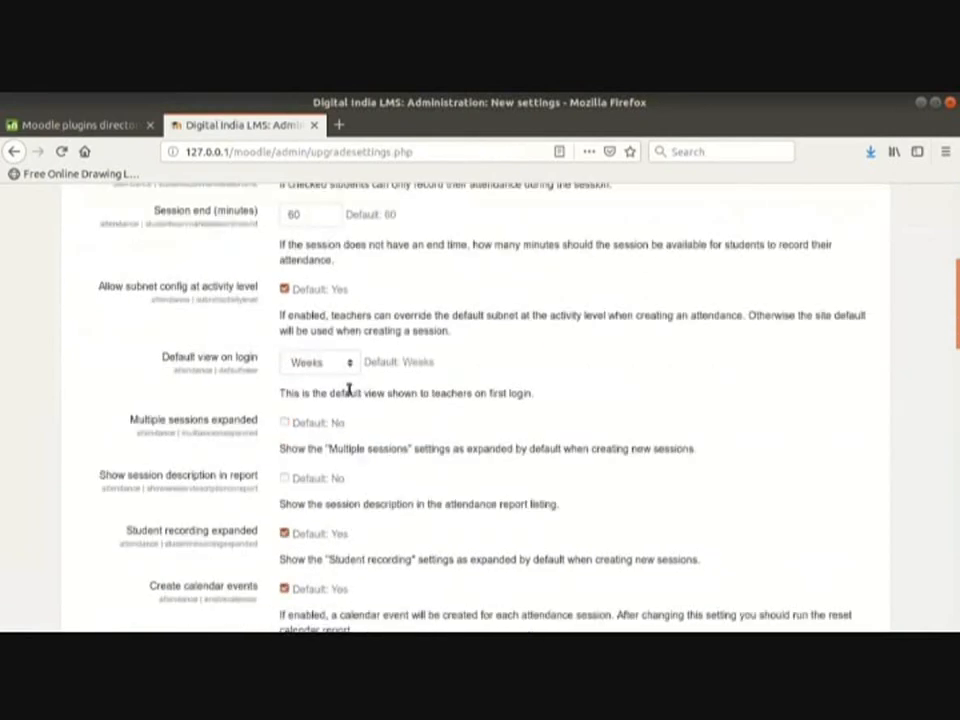
pyautogui.scroll(-1, 348, 393)
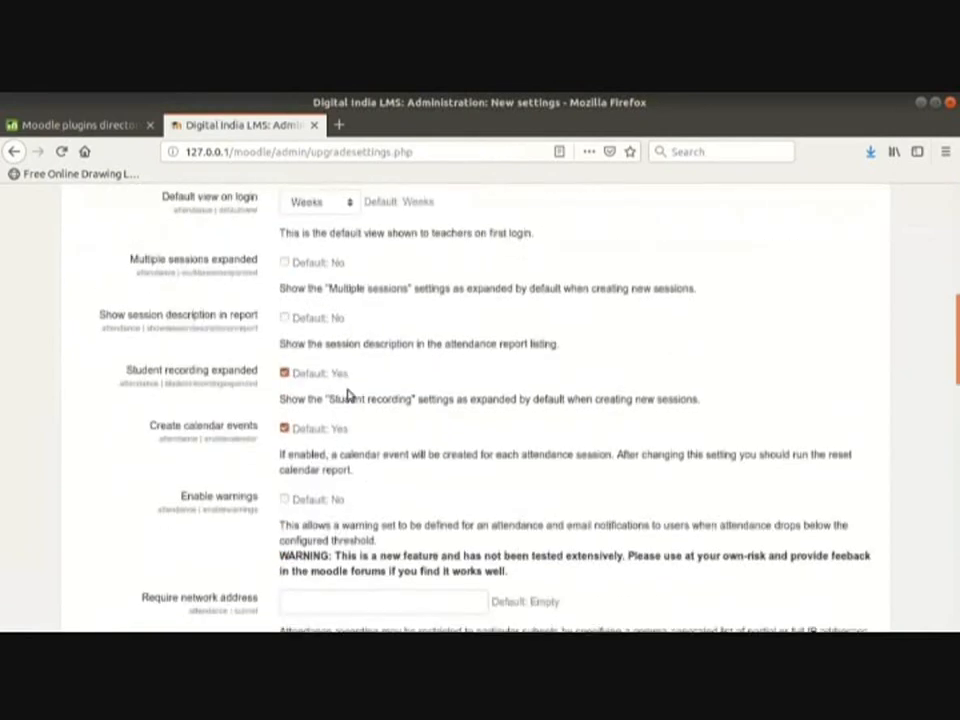
pyautogui.scroll(-3, 348, 393)
pyautogui.scroll(-11, 348, 393)
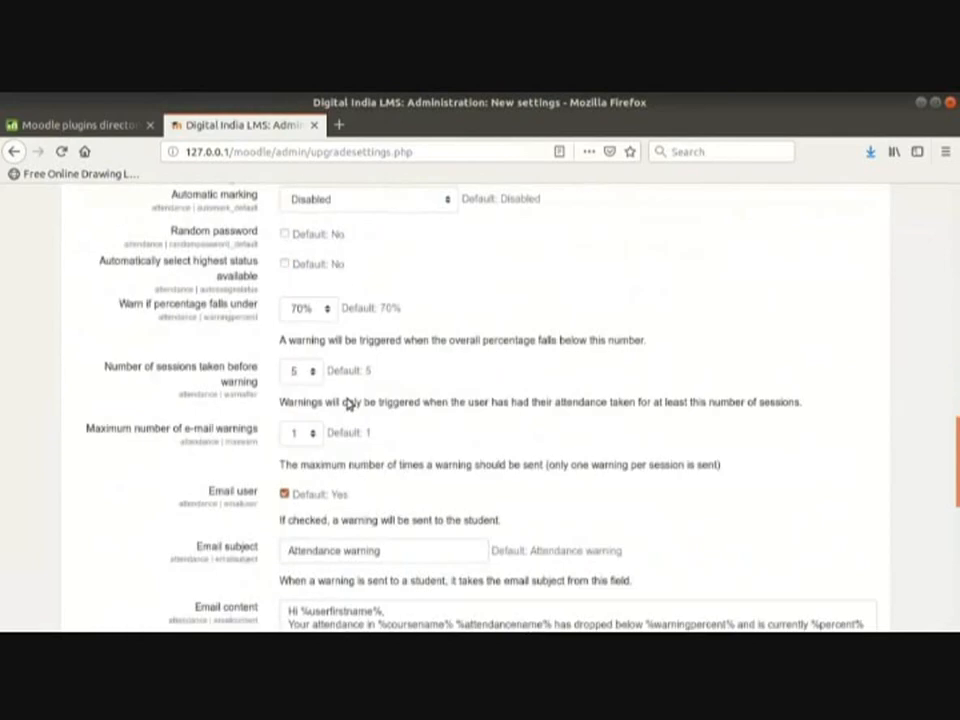
pyautogui.scroll(-6, 348, 398)
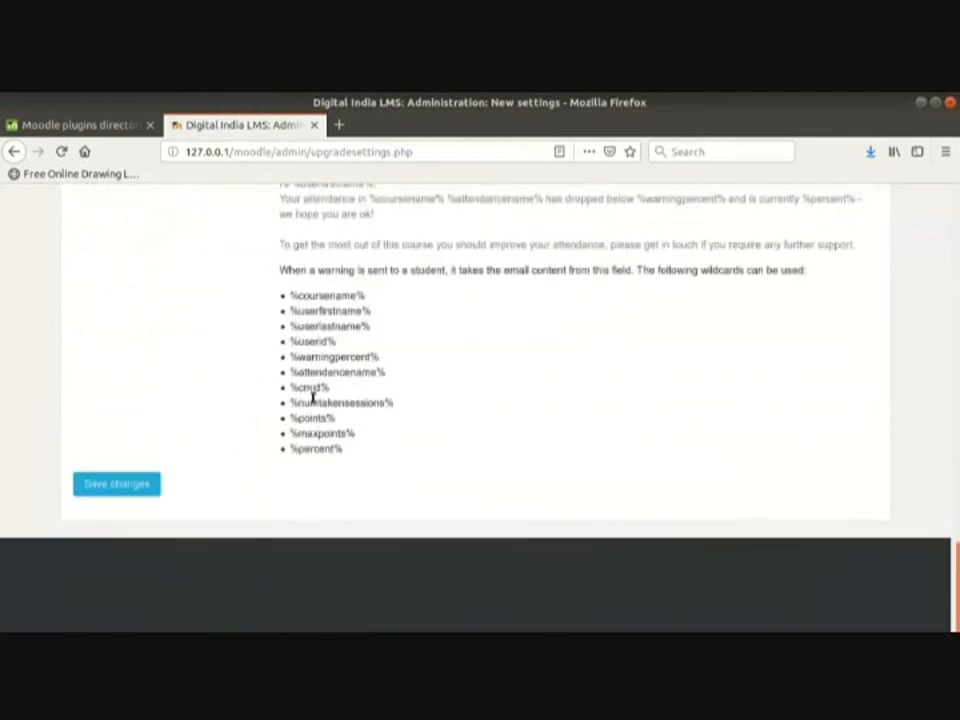
pyautogui.click(133, 489)
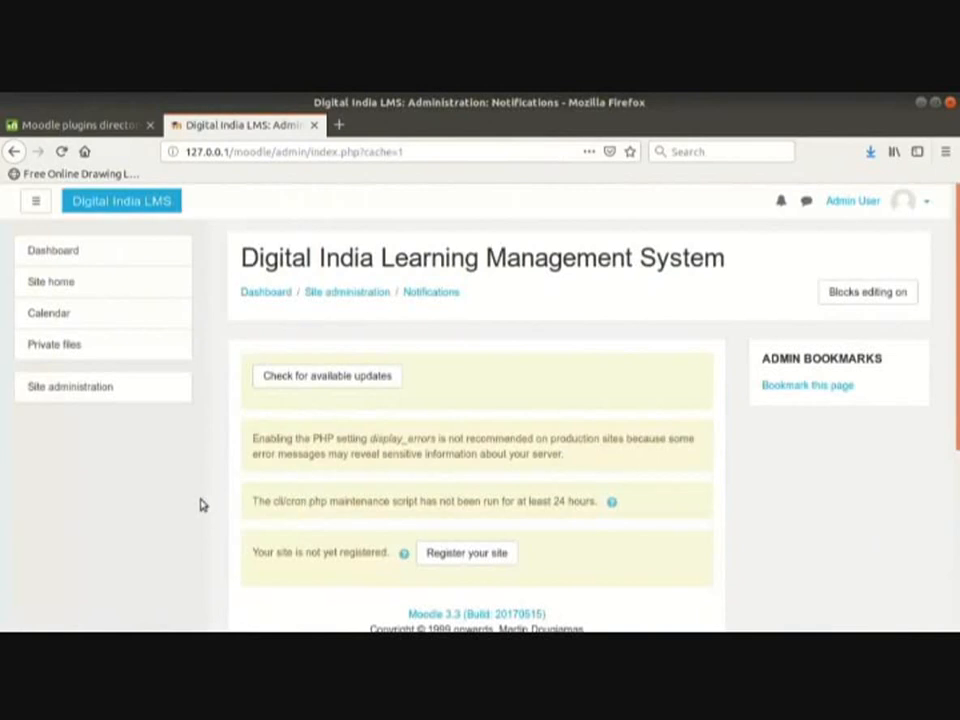
pyautogui.click(102, 396)
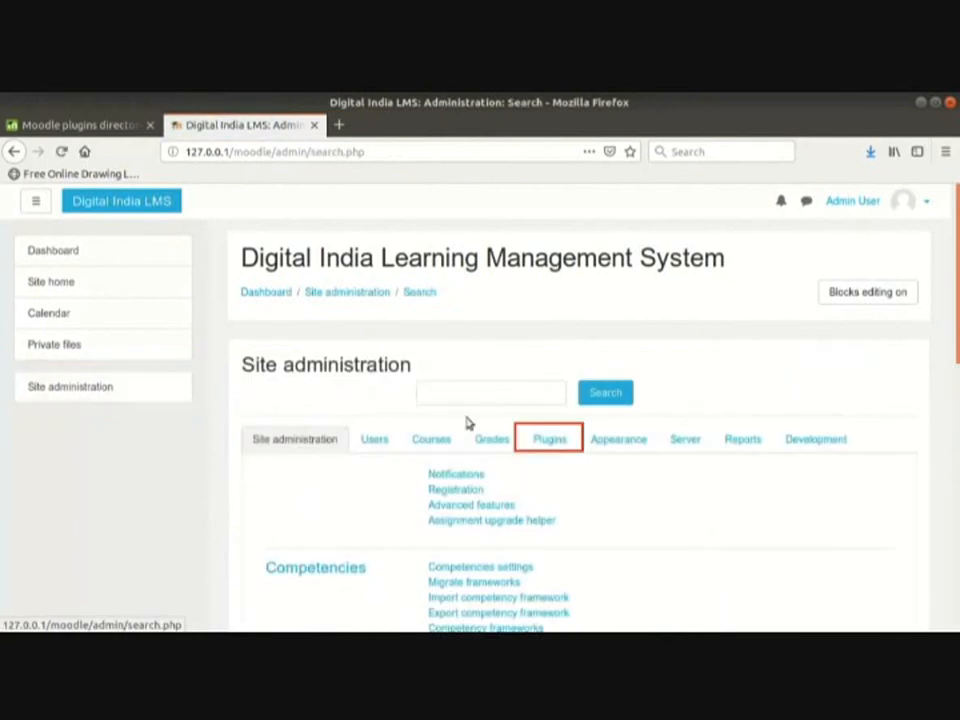
pyautogui.click(546, 441)
pyautogui.click(493, 490)
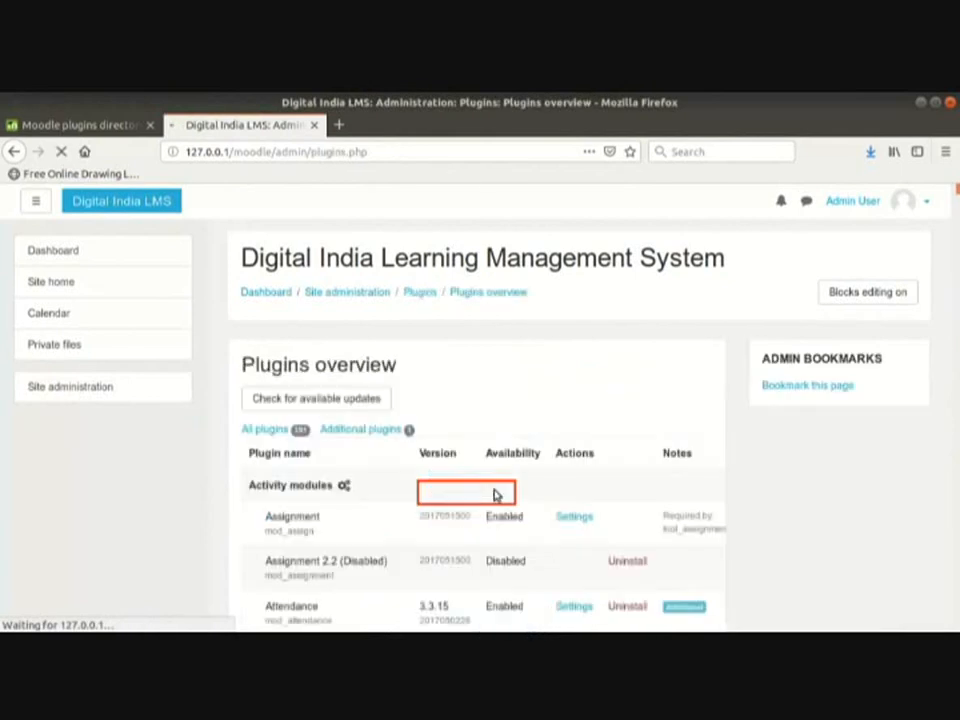
pyautogui.scroll(-1, 534, 508)
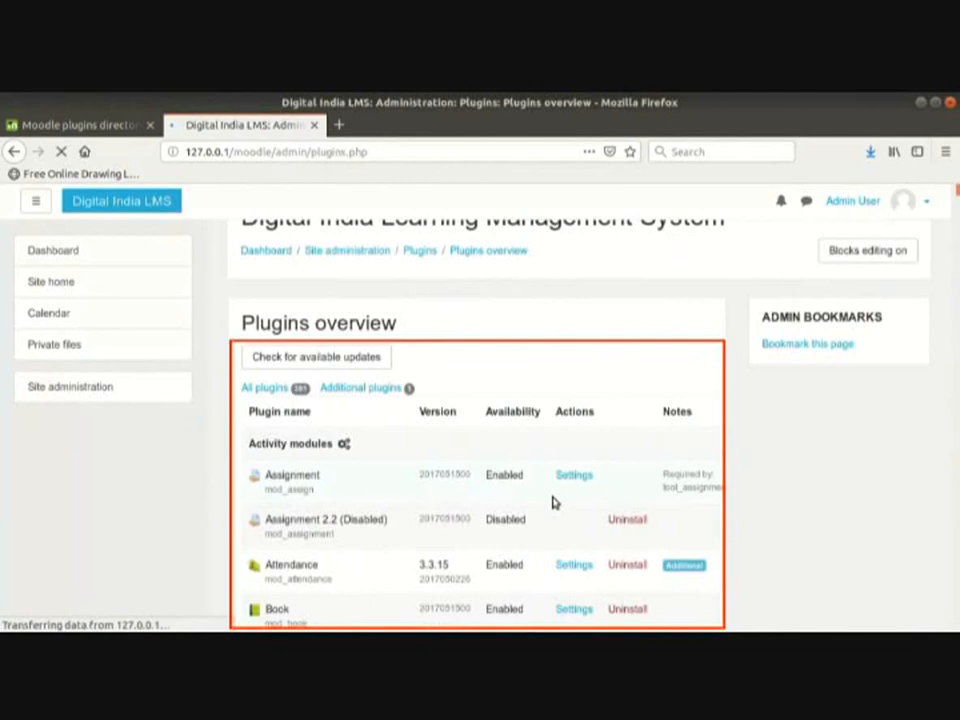
pyautogui.scroll(-2, 553, 501)
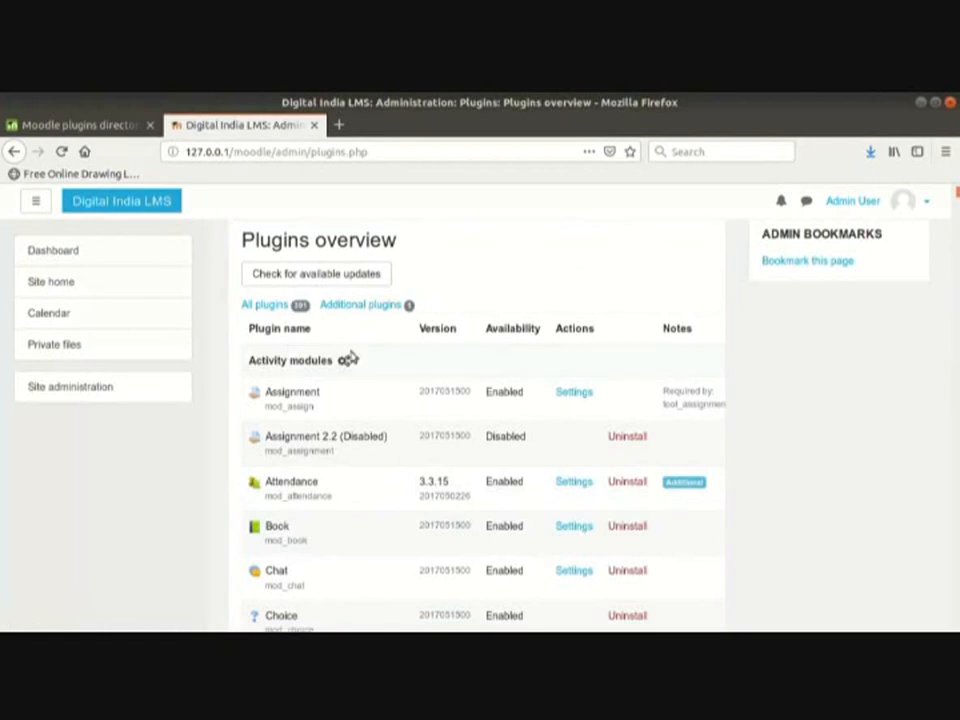
pyautogui.click(384, 310)
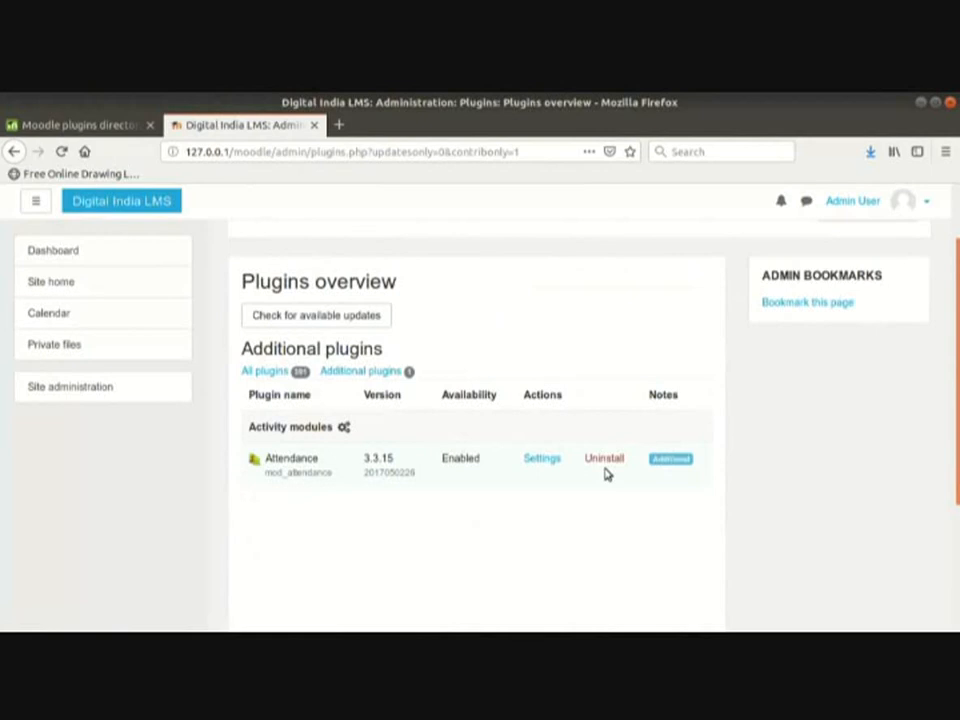
pyautogui.click(50, 388)
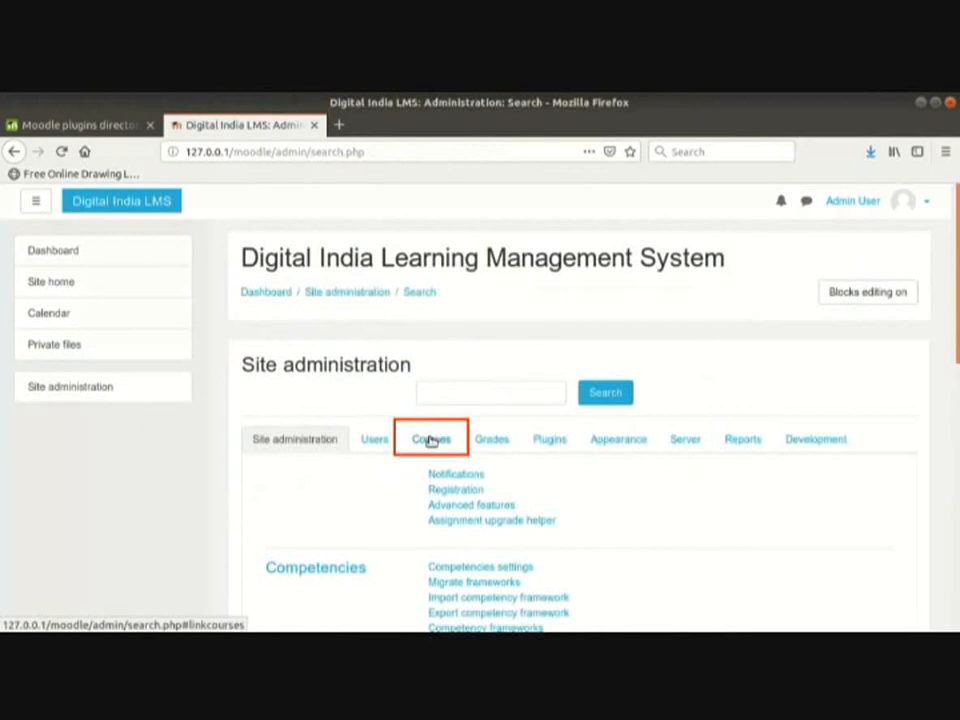
# Step: Open the Calculus course from the 1st year Maths category in Manage courses and categories
pyautogui.click(431, 441)
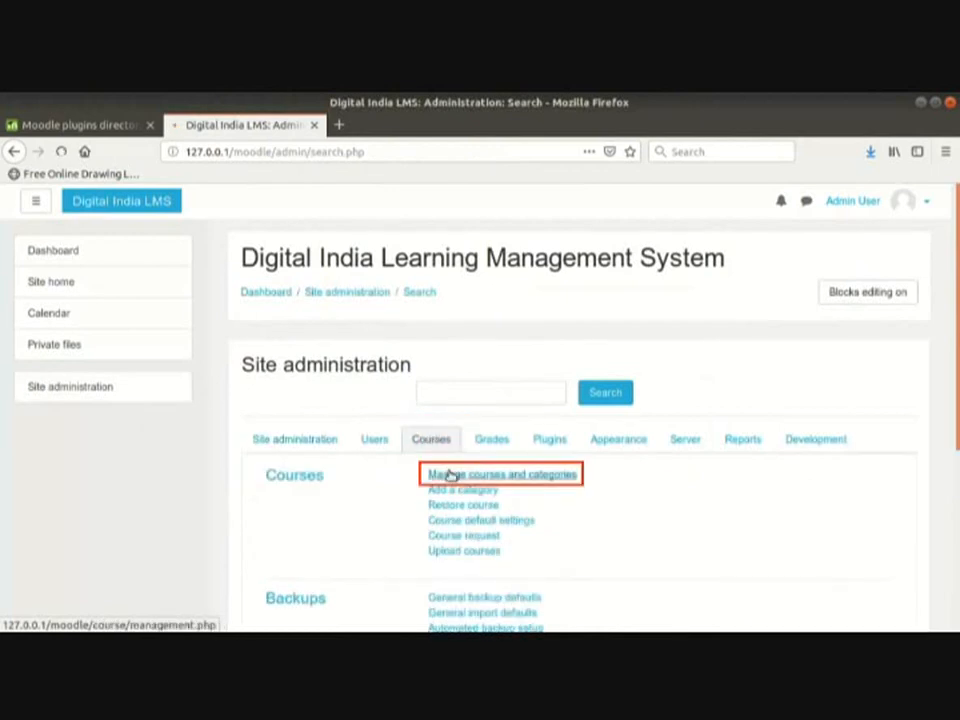
pyautogui.click(449, 476)
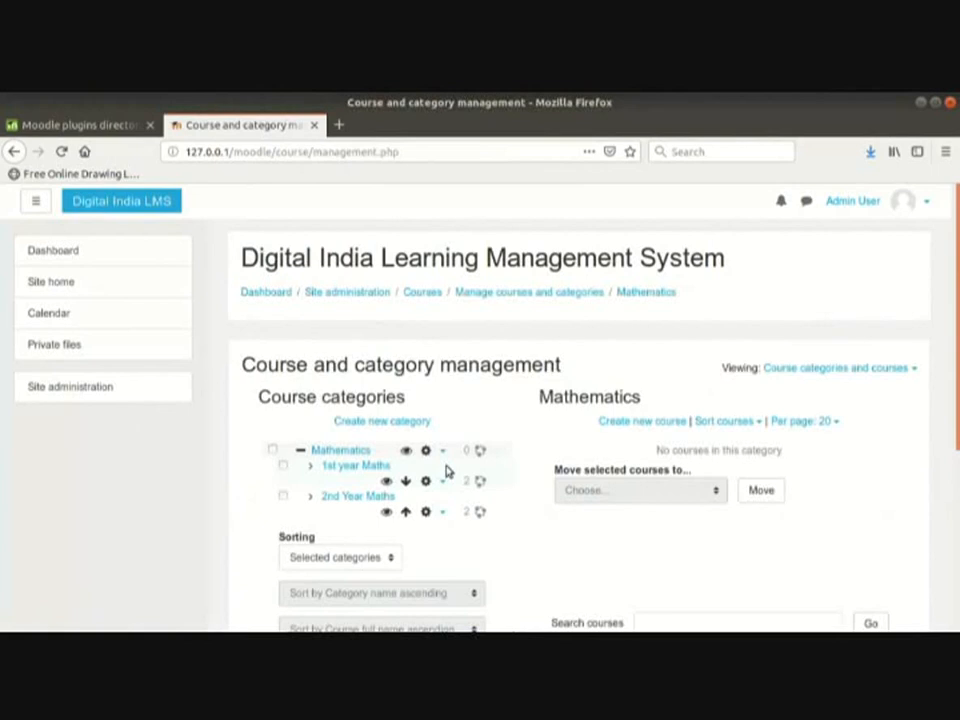
pyautogui.click(380, 468)
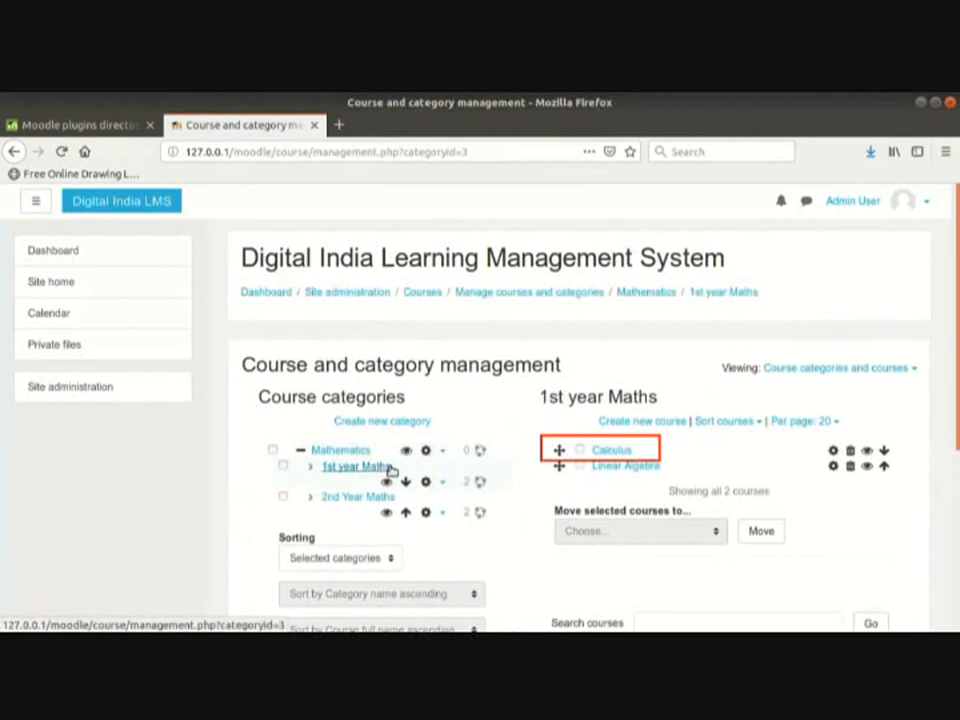
pyautogui.click(600, 451)
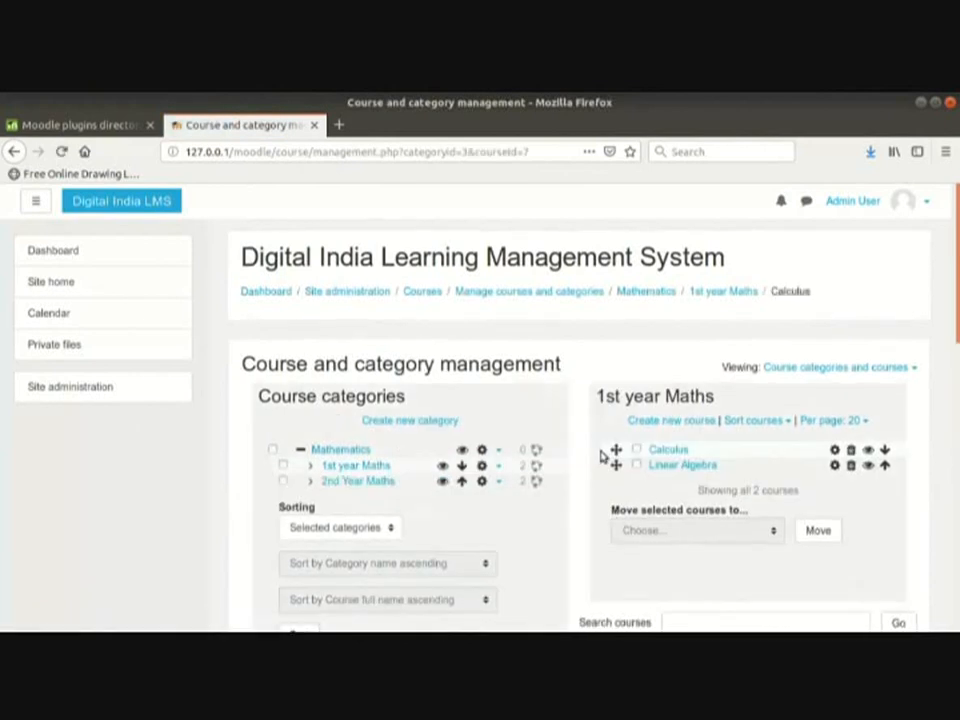
pyautogui.scroll(-5, 600, 455)
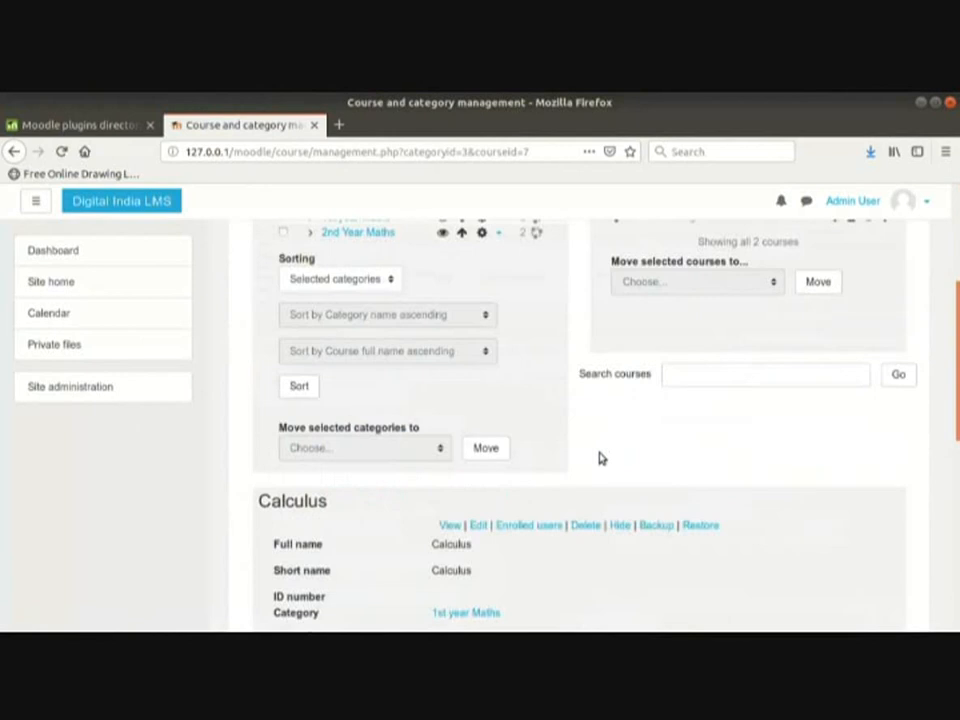
pyautogui.click(450, 525)
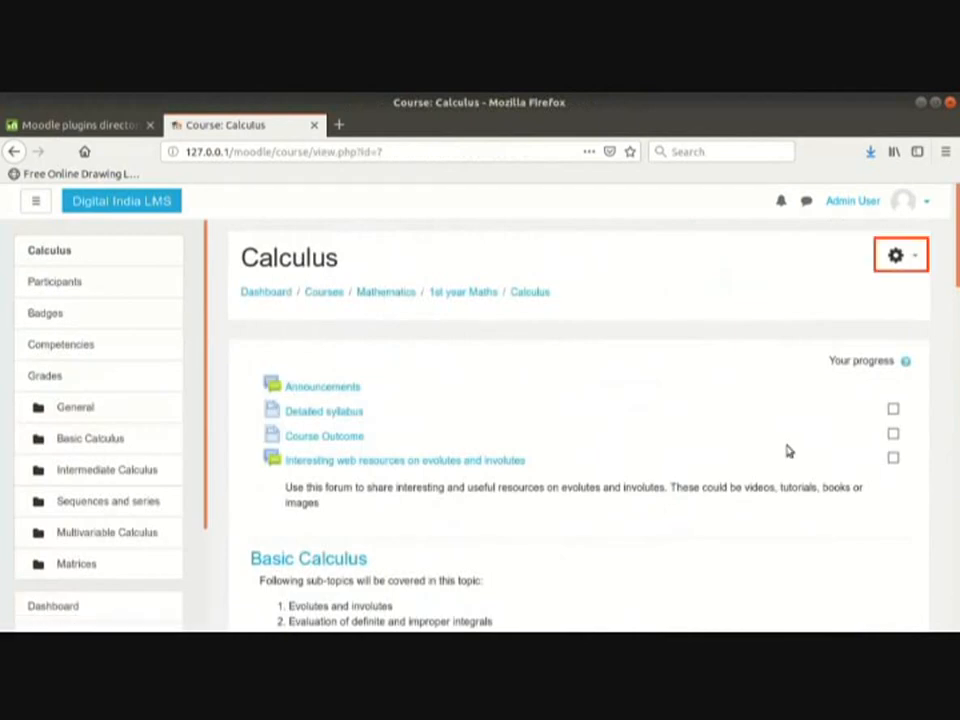
# Step: Turn editing on for Calculus and add a new Attendance activity
pyautogui.click(908, 259)
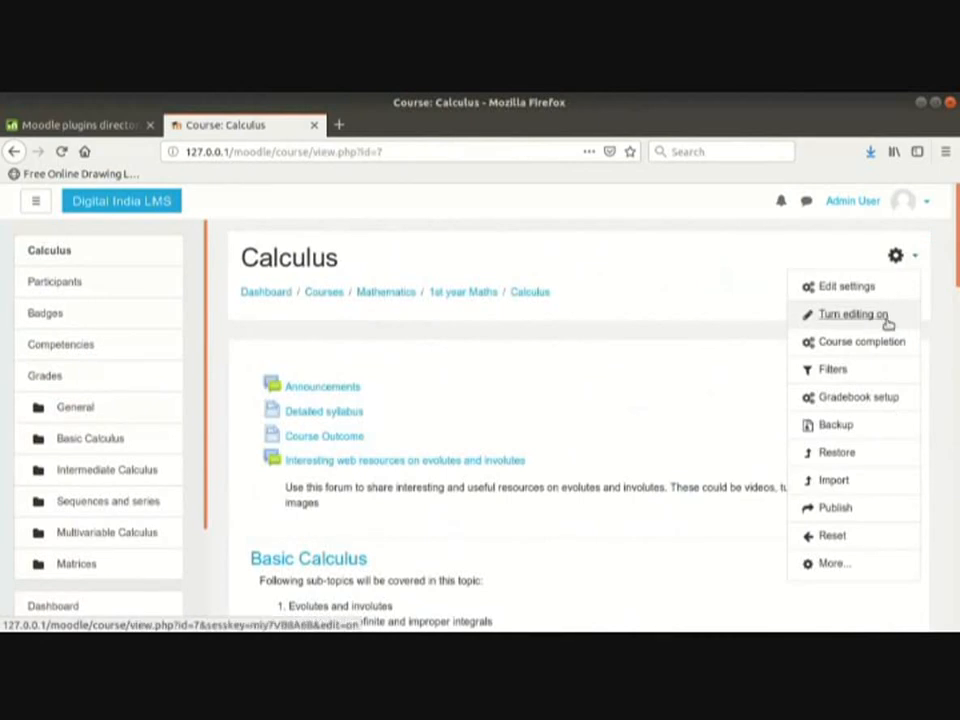
pyautogui.click(890, 314)
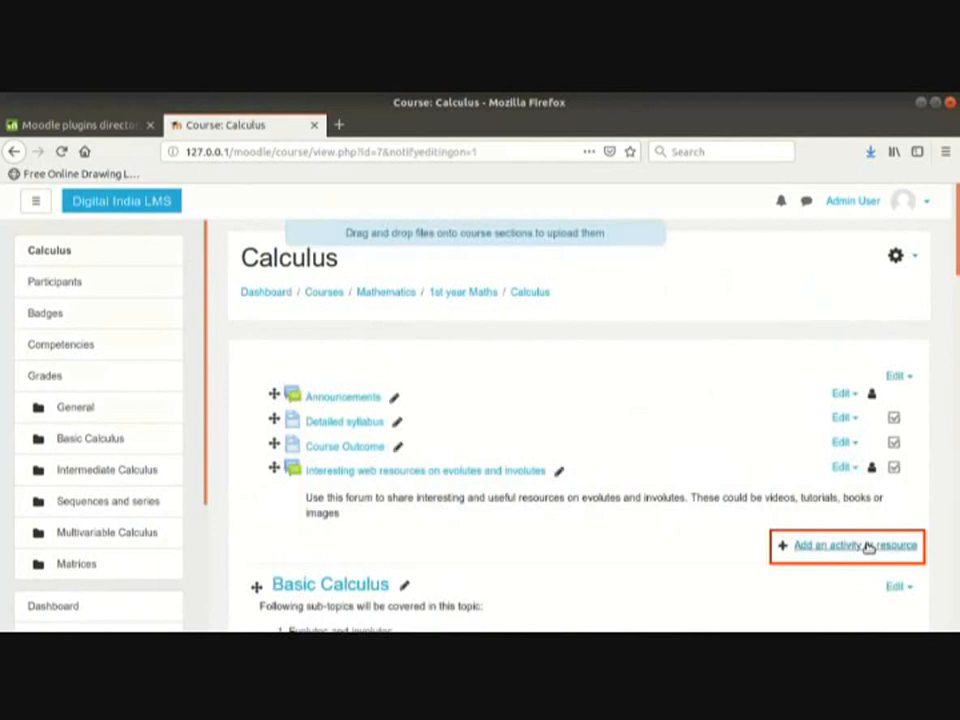
pyautogui.click(866, 545)
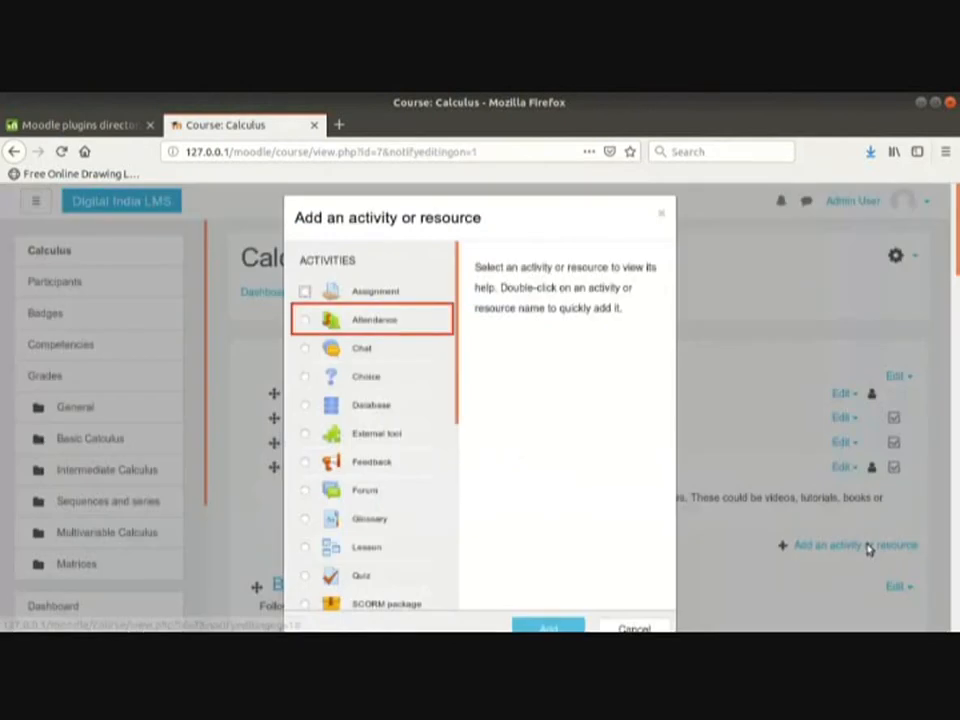
pyautogui.doubleClick(376, 321)
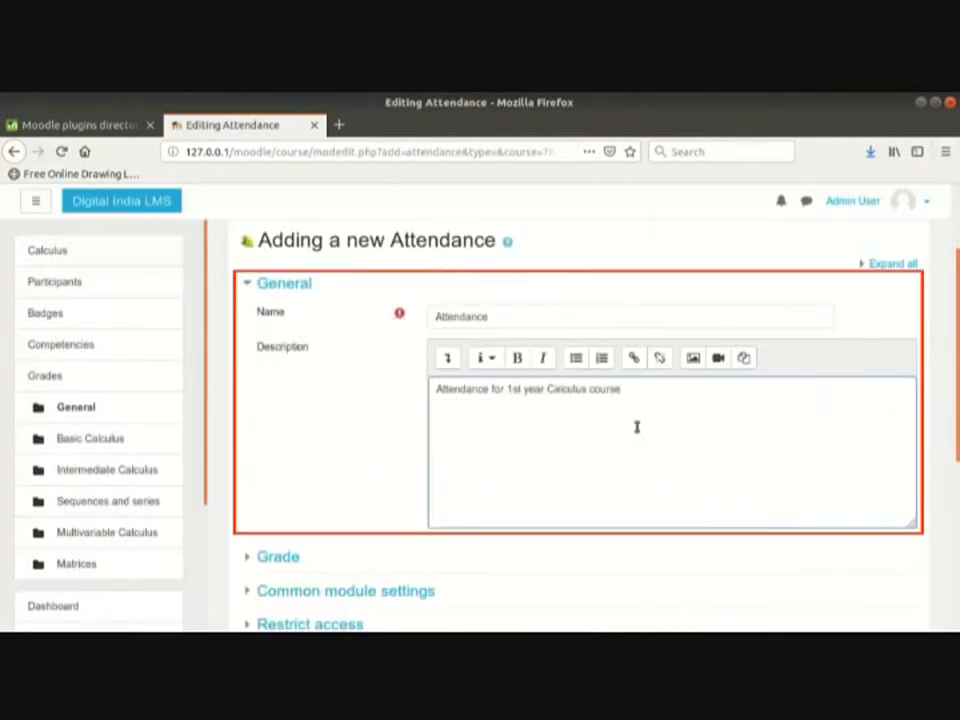
# Step: Change the Attendance grade type from Point to None, then save and display the activity
pyautogui.scroll(-2, 636, 427)
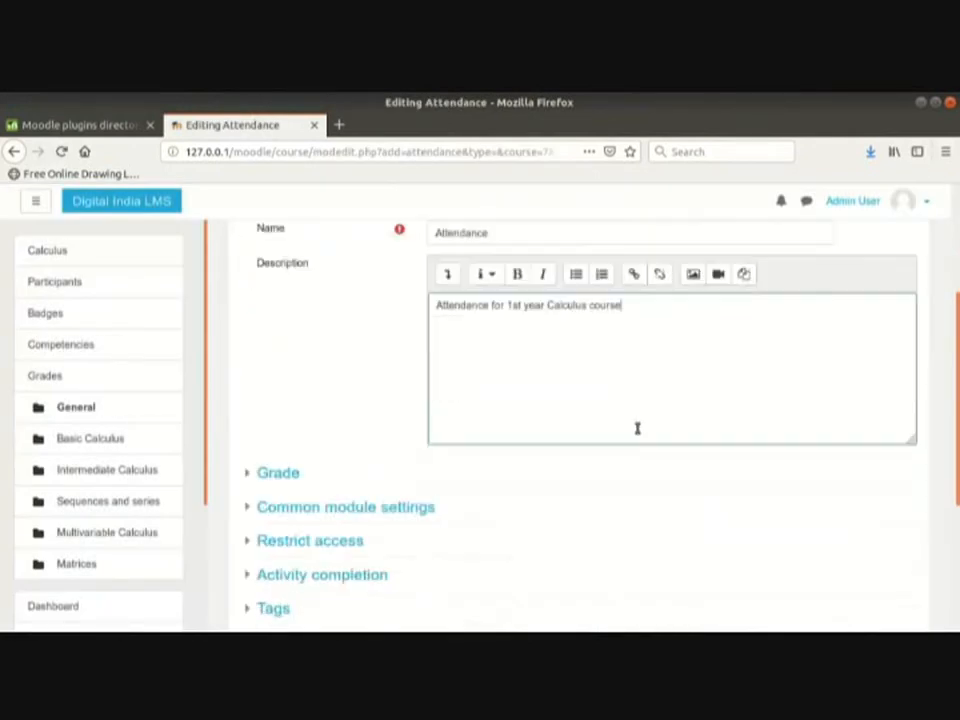
pyautogui.click(251, 436)
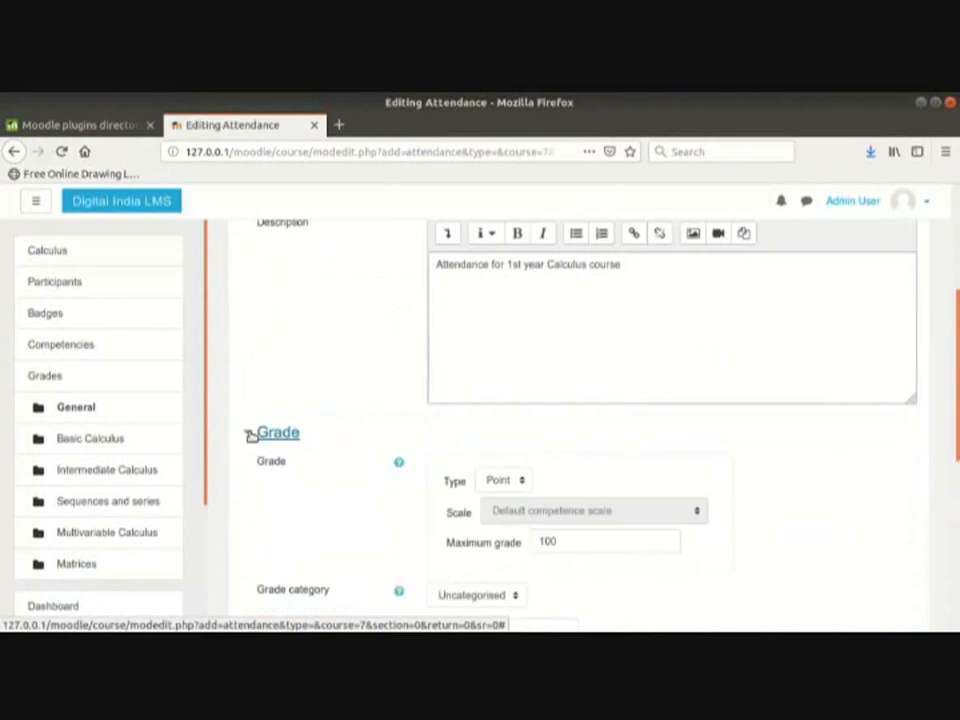
pyautogui.click(518, 481)
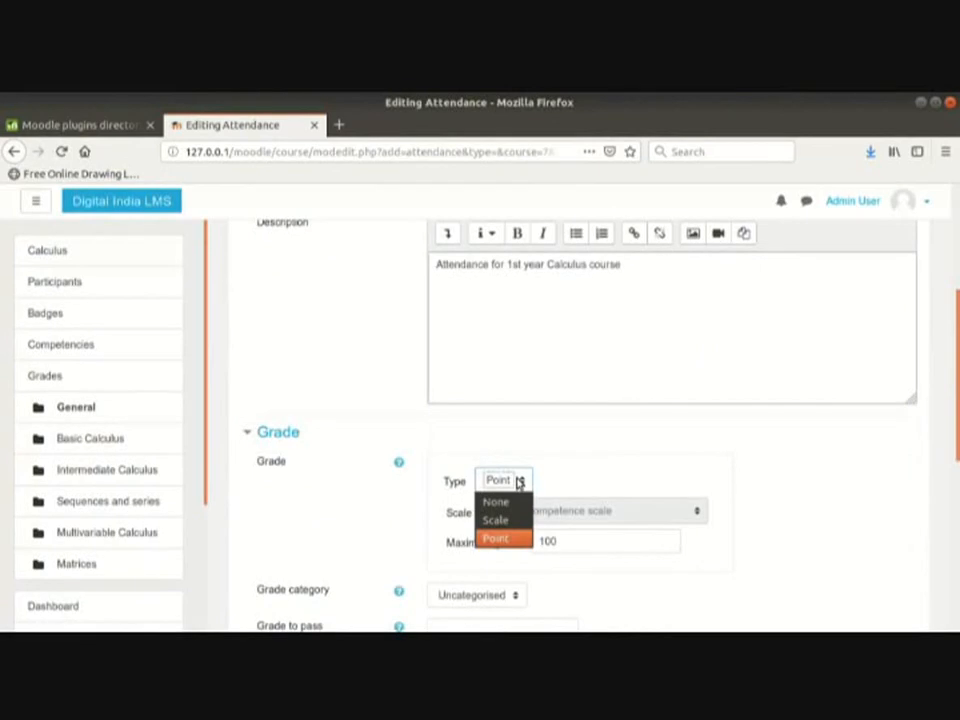
pyautogui.click(518, 481)
pyautogui.scroll(-1, 538, 462)
pyautogui.click(560, 498)
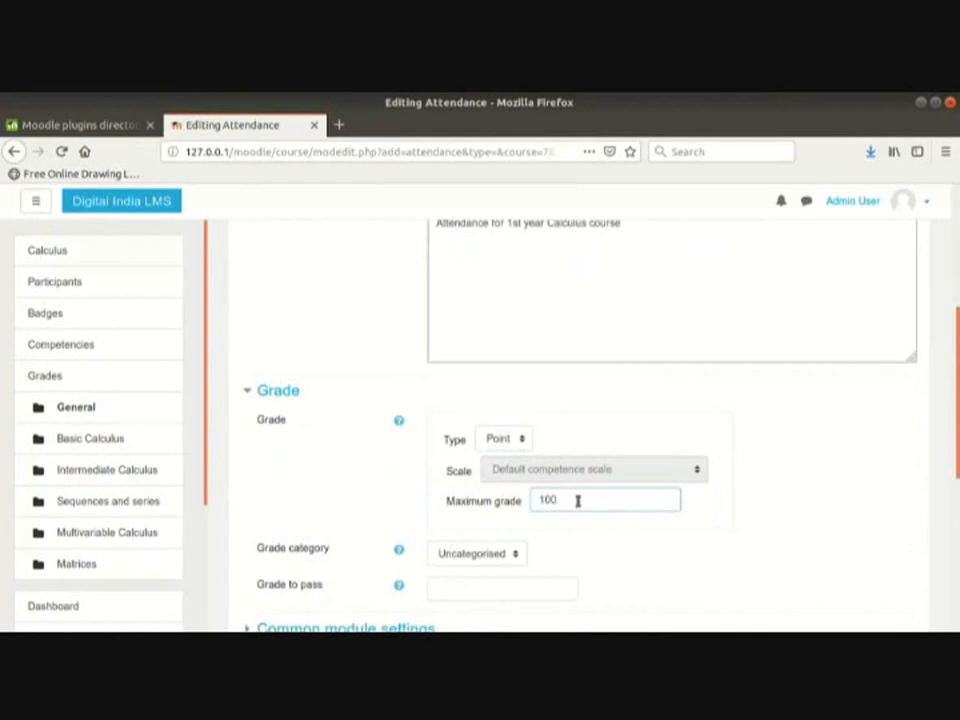
pyautogui.click(518, 445)
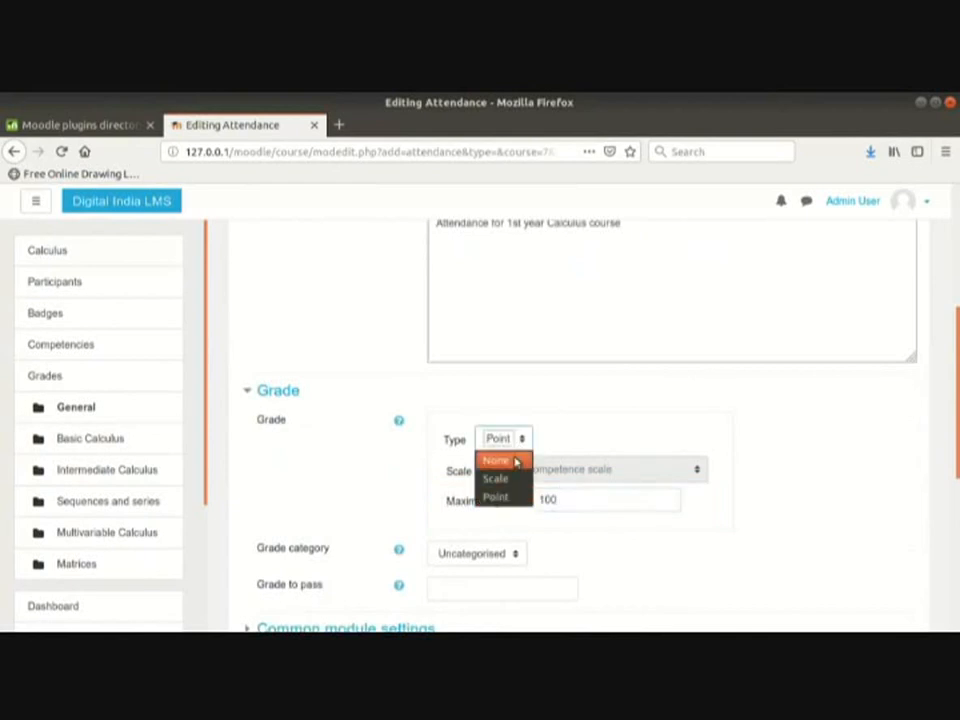
pyautogui.click(514, 458)
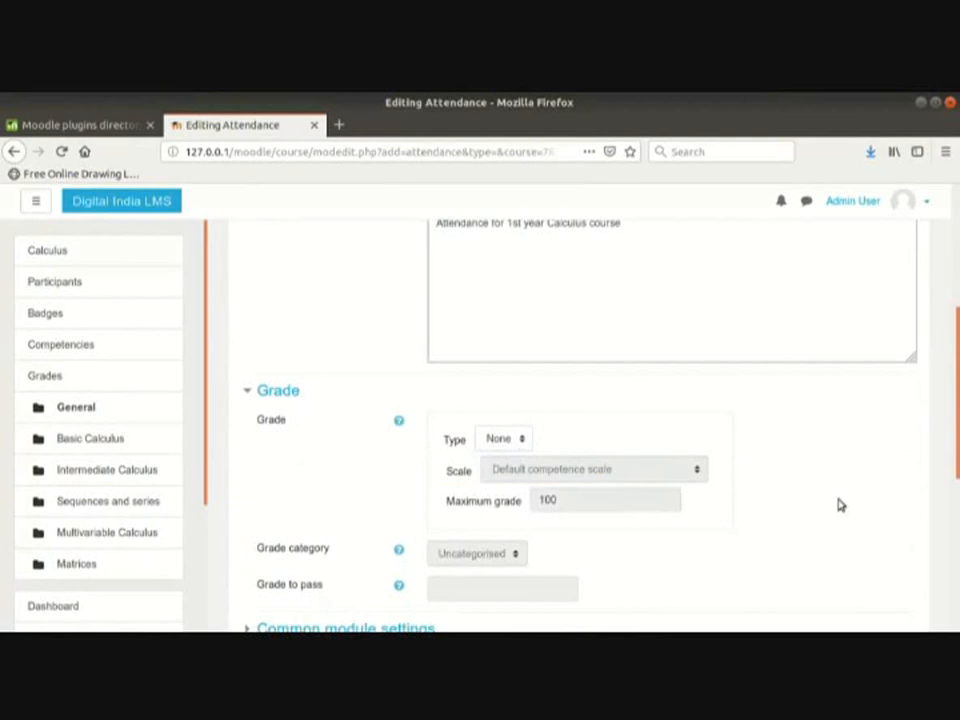
pyautogui.scroll(-5, 840, 505)
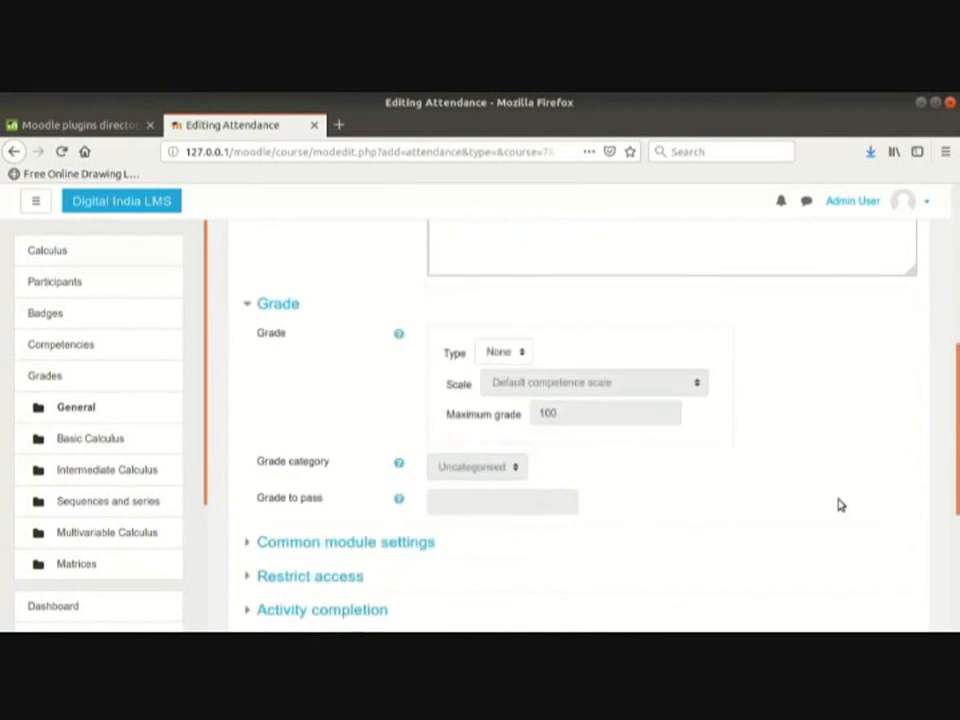
pyautogui.click(647, 476)
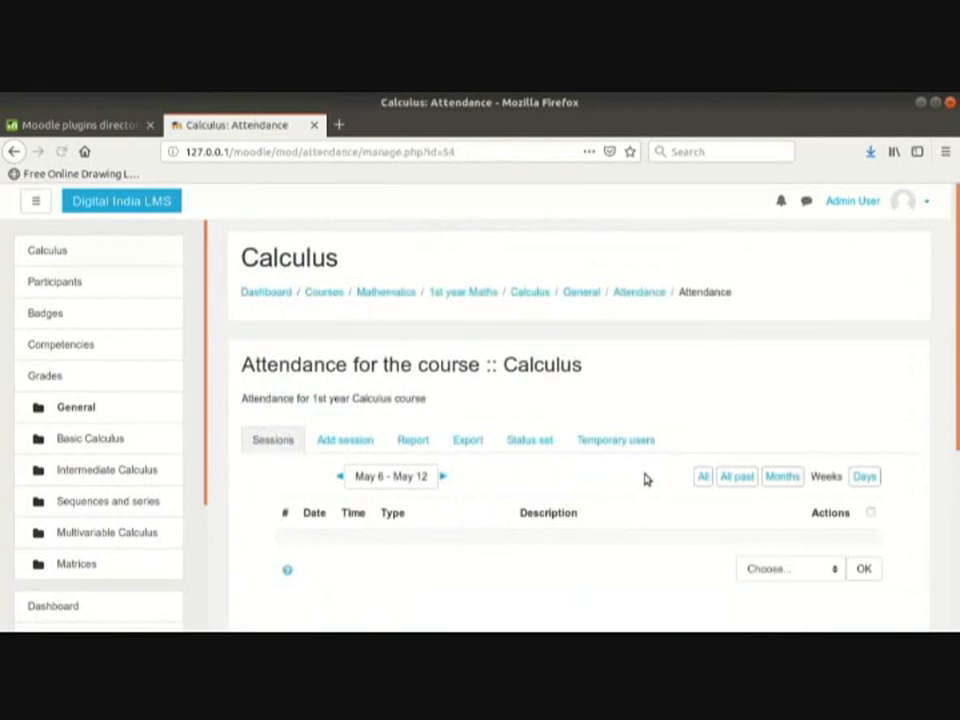
pyautogui.click(543, 444)
# Step: Delete the Excused status and confirm, leaving the status set as P L A
pyautogui.scroll(-3, 530, 435)
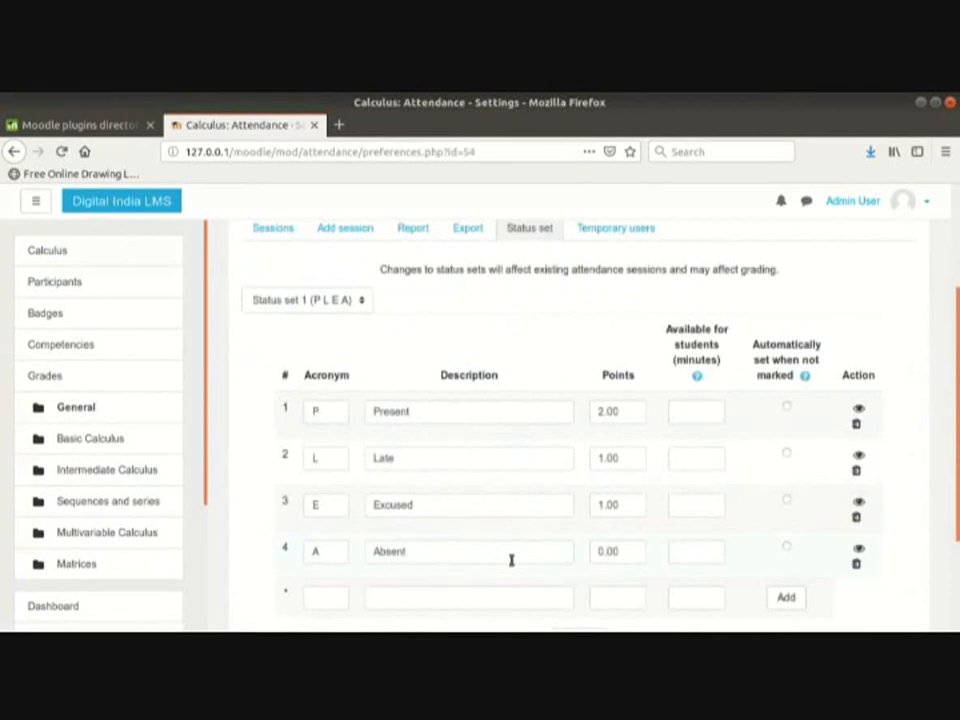
pyautogui.scroll(-1, 511, 561)
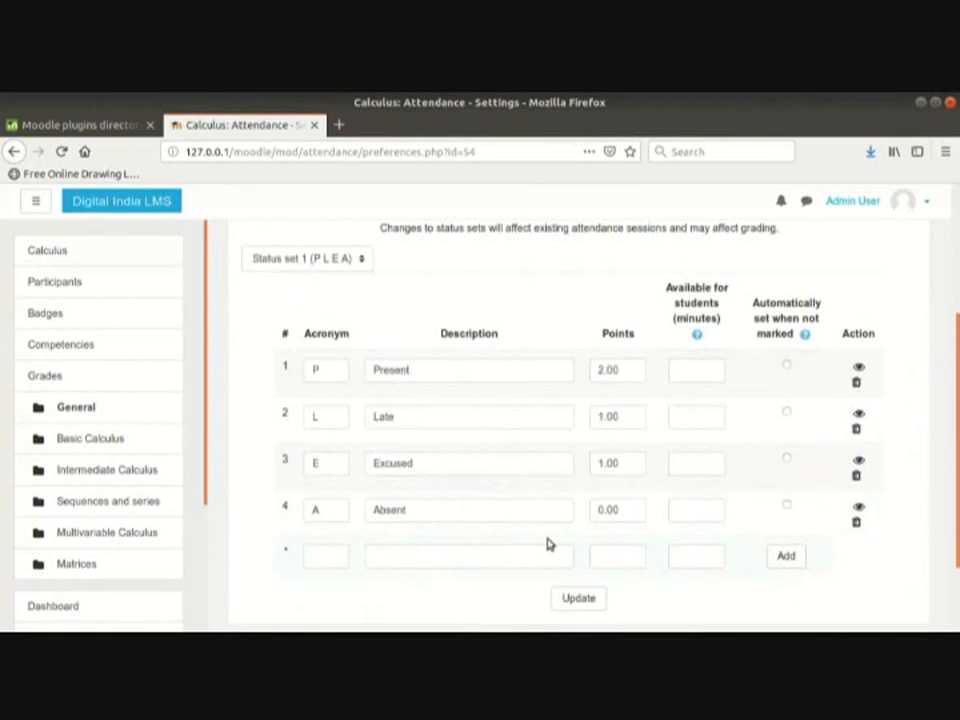
pyautogui.click(518, 467)
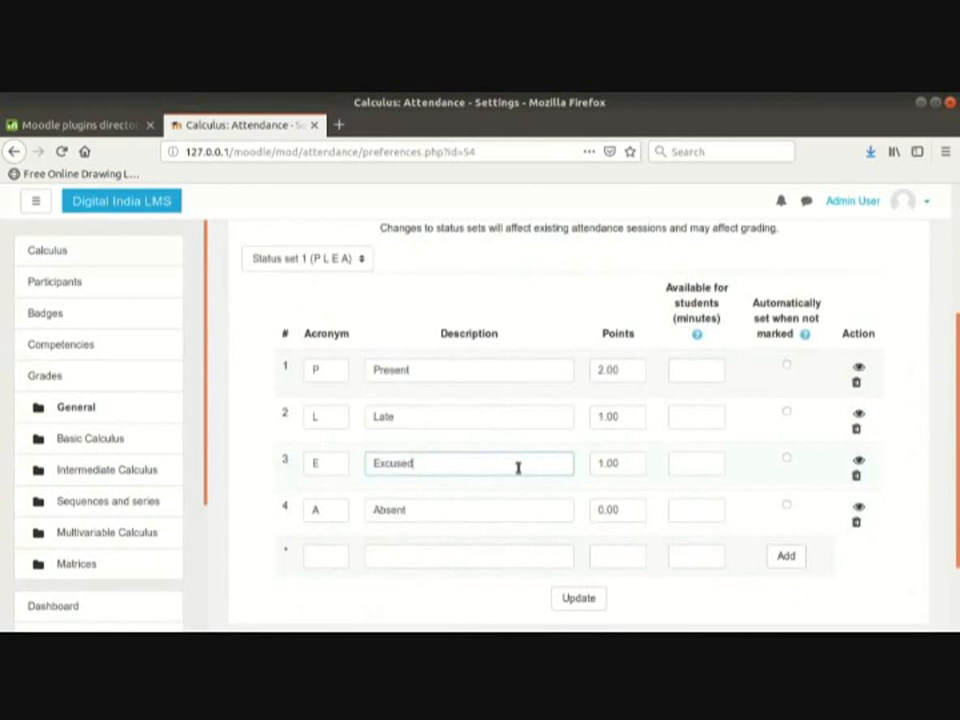
pyautogui.click(856, 475)
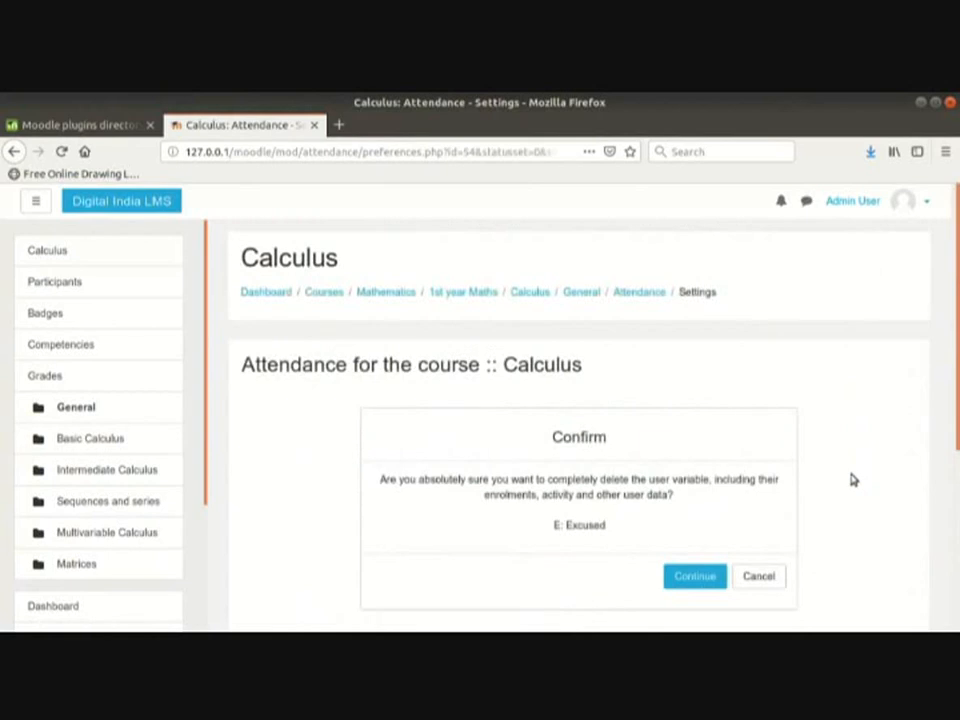
pyautogui.click(707, 578)
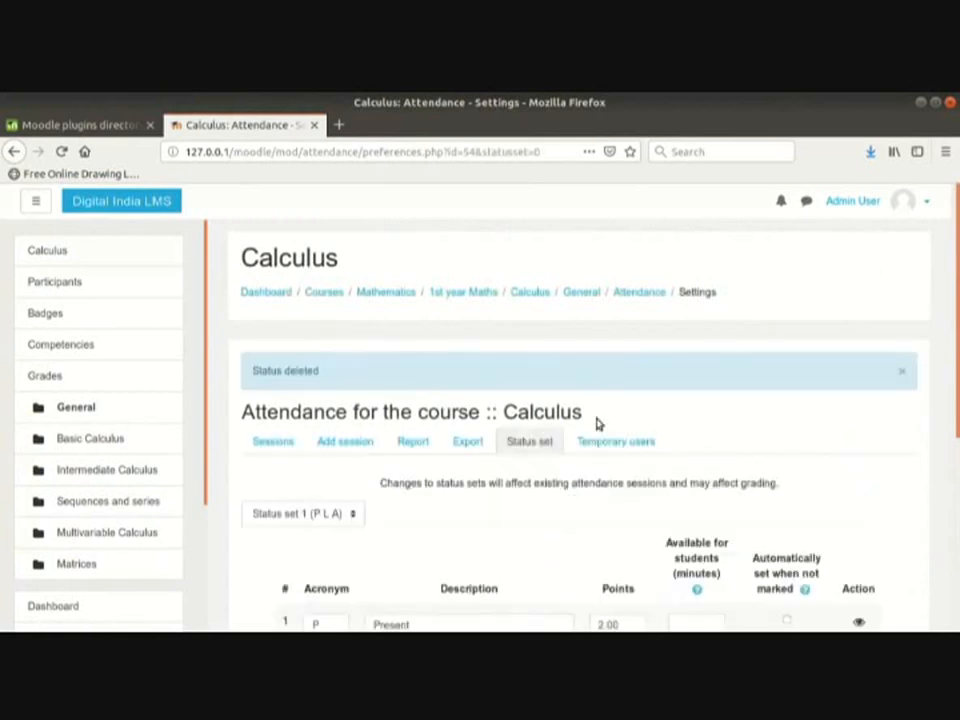
# Step: Start a new session dated 4 June 2019
pyautogui.click(355, 445)
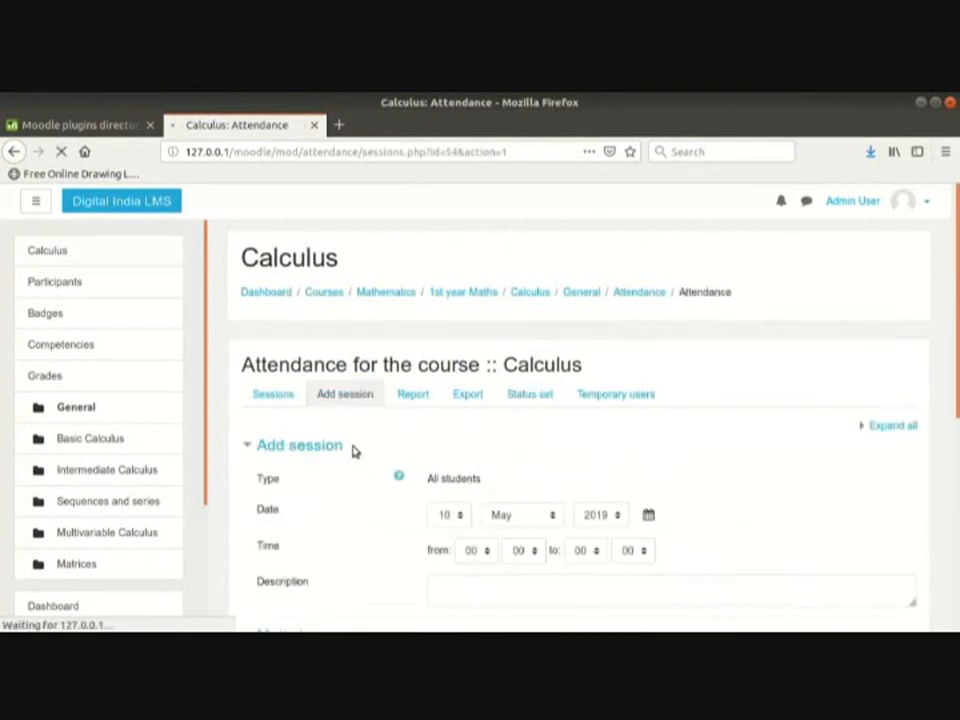
pyautogui.scroll(-2, 353, 450)
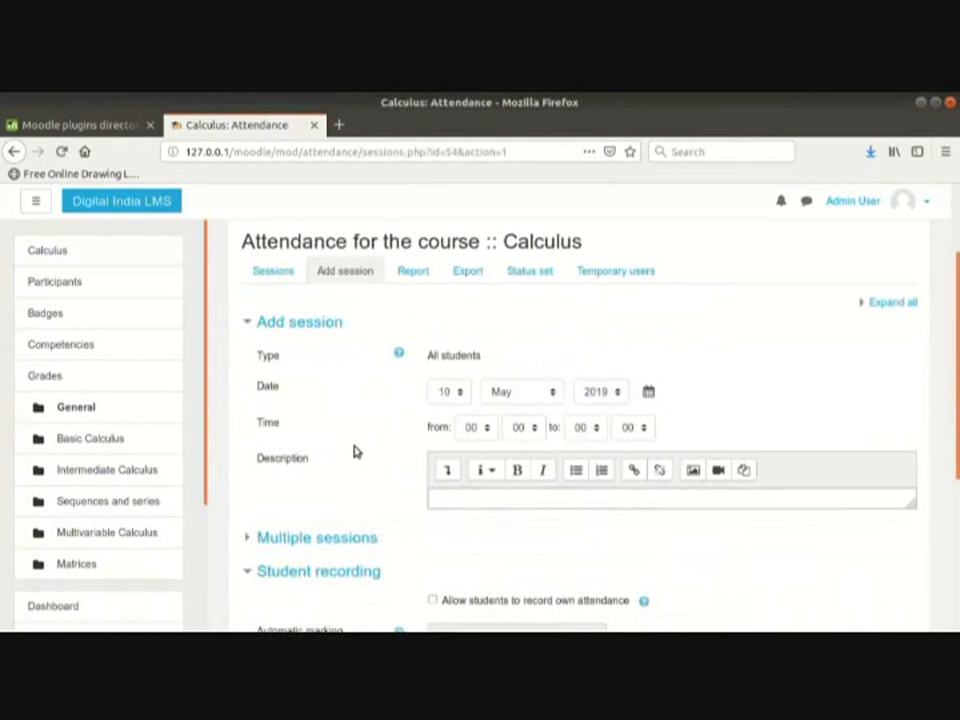
pyautogui.click(447, 391)
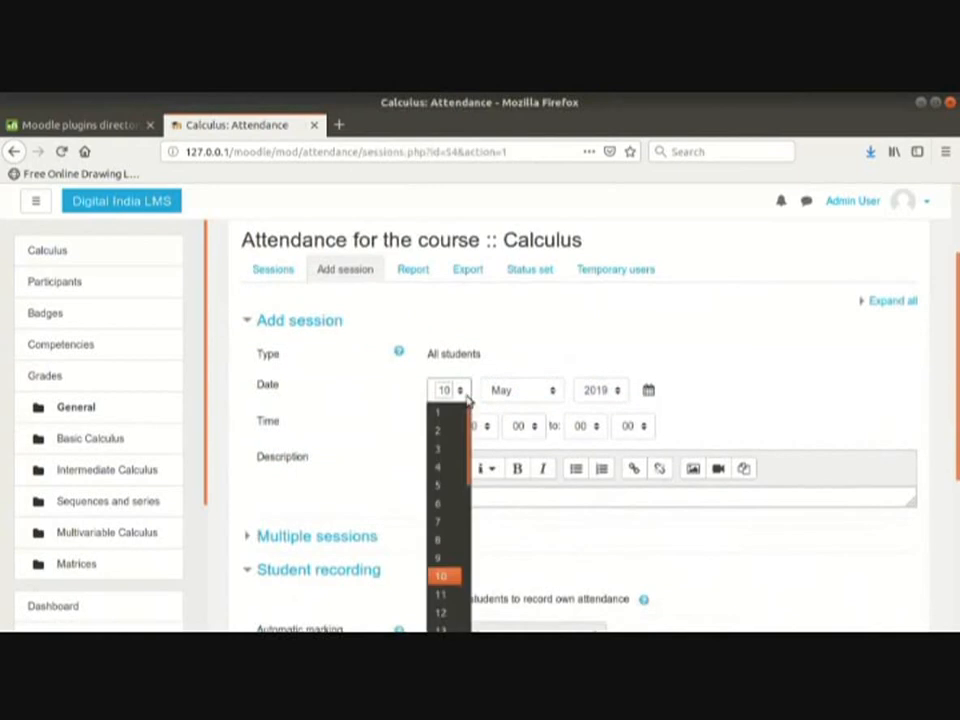
pyautogui.click(445, 467)
pyautogui.click(514, 392)
pyautogui.click(516, 506)
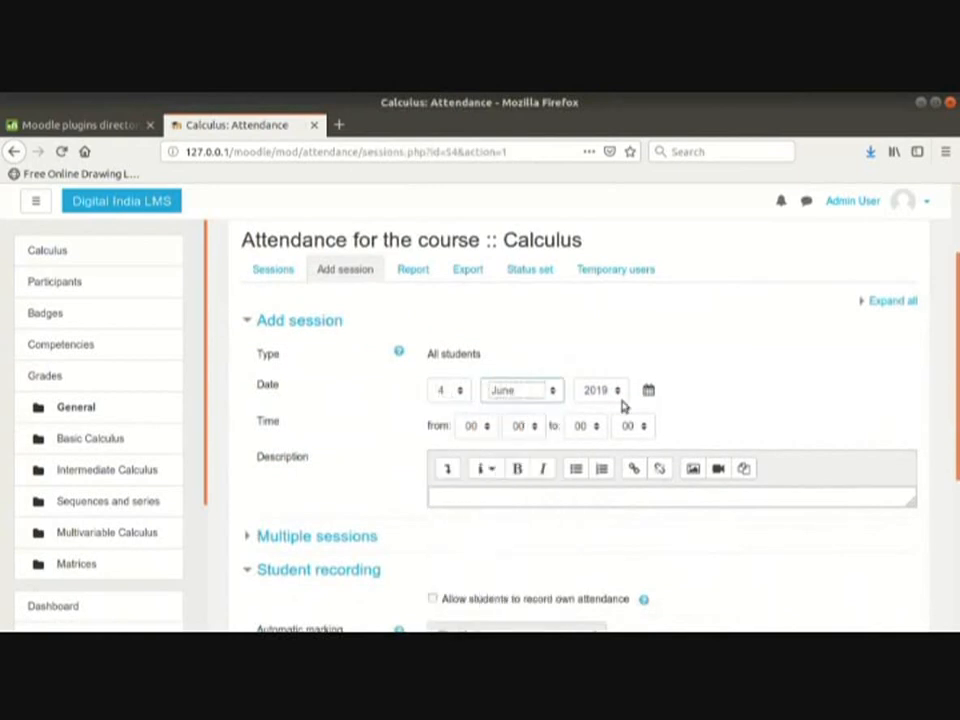
# Step: Set the session time to run from 15:15 to 16:05
pyautogui.scroll(-1, 600, 395)
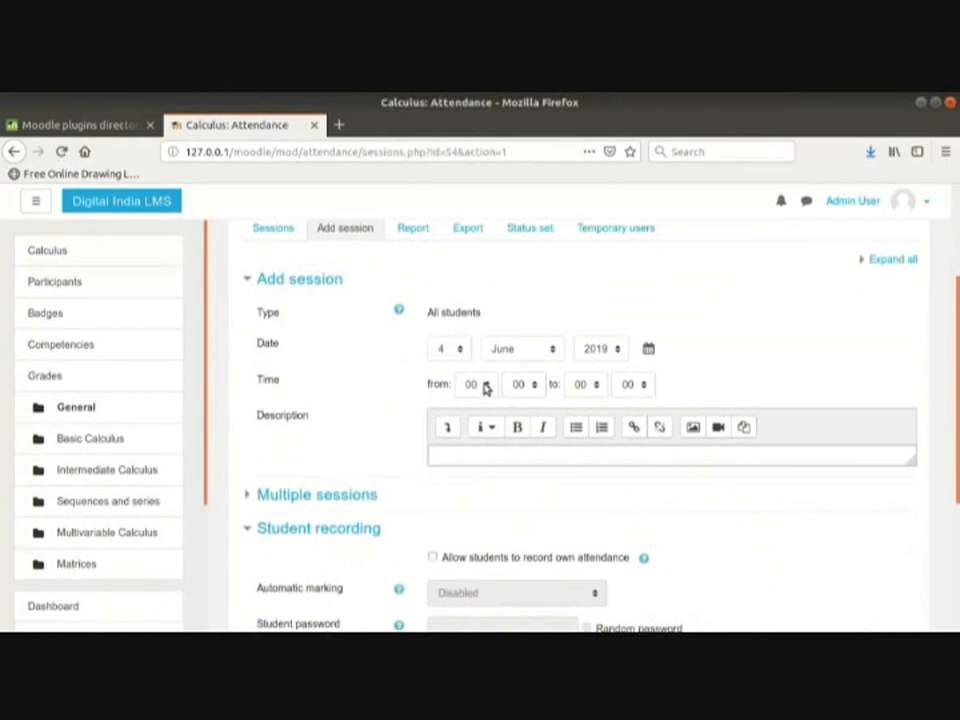
pyautogui.click(484, 386)
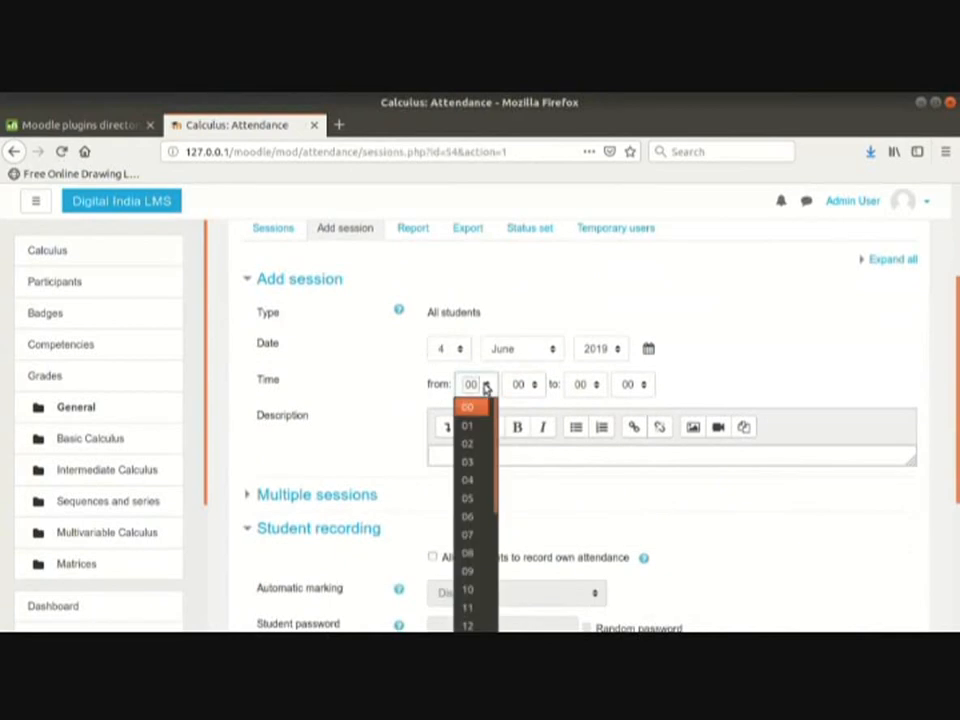
pyautogui.scroll(-4, 478, 490)
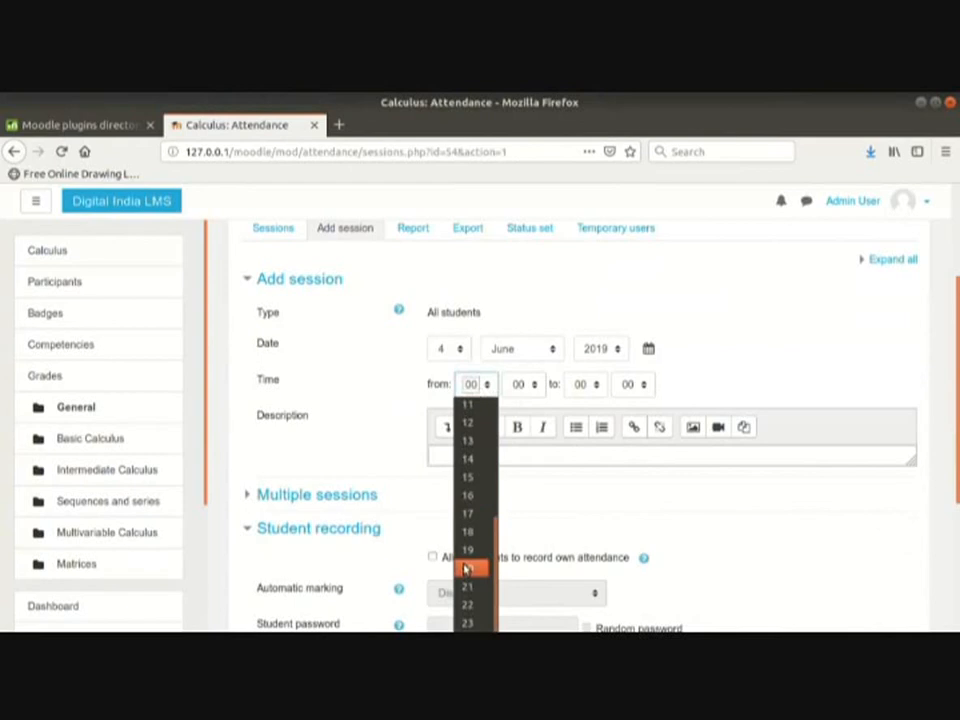
pyautogui.click(468, 476)
pyautogui.click(518, 386)
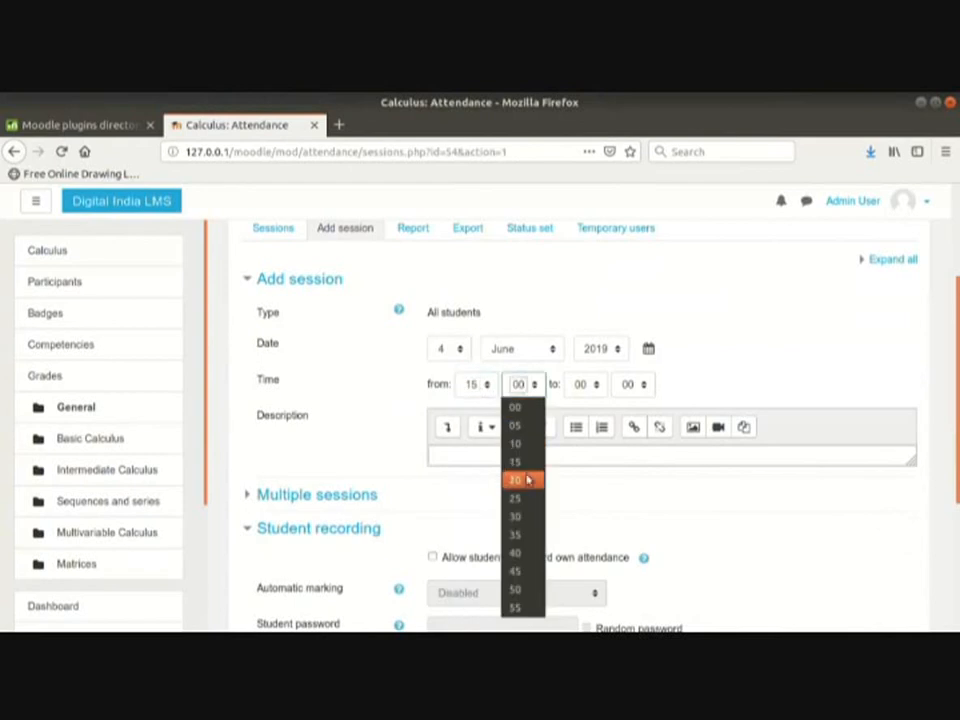
pyautogui.click(525, 462)
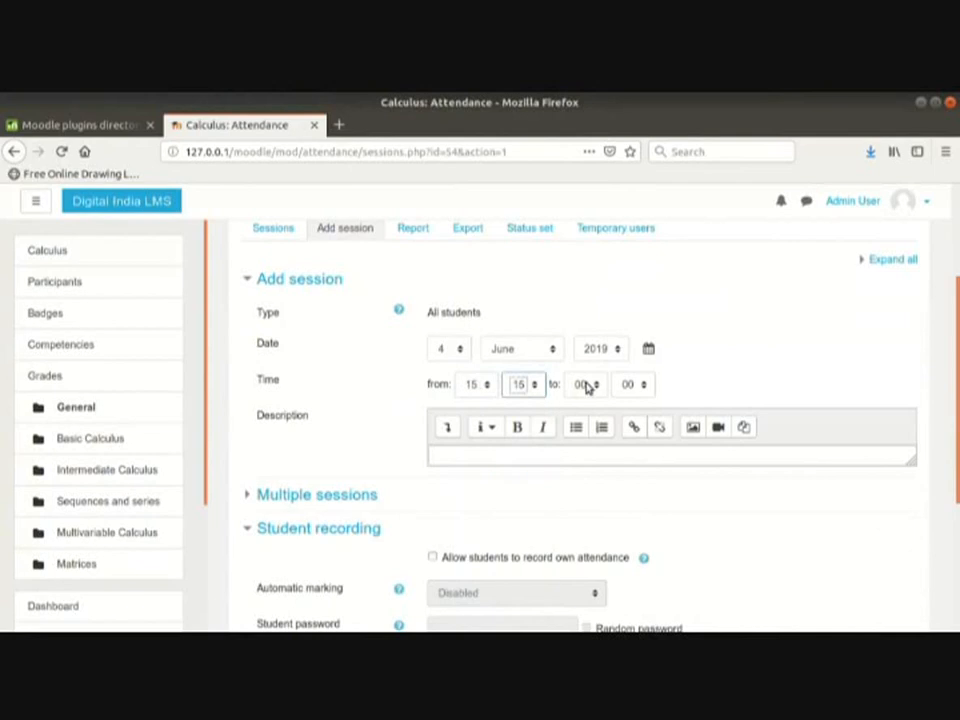
pyautogui.click(588, 386)
pyautogui.scroll(-4, 583, 585)
pyautogui.click(582, 497)
pyautogui.click(628, 386)
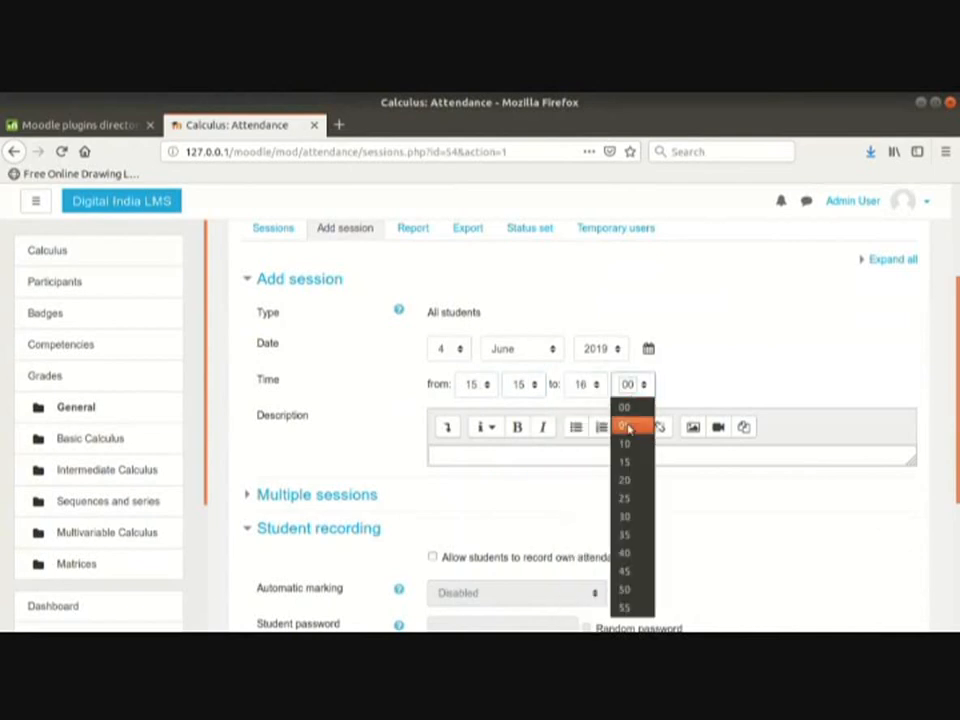
pyautogui.click(625, 424)
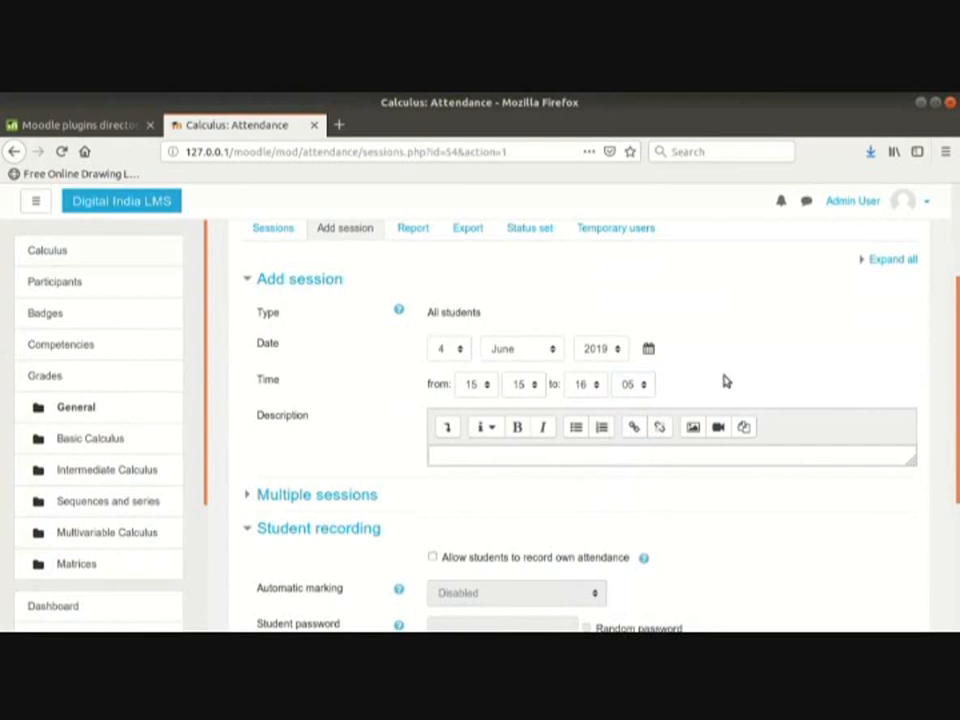
pyautogui.scroll(-2, 724, 381)
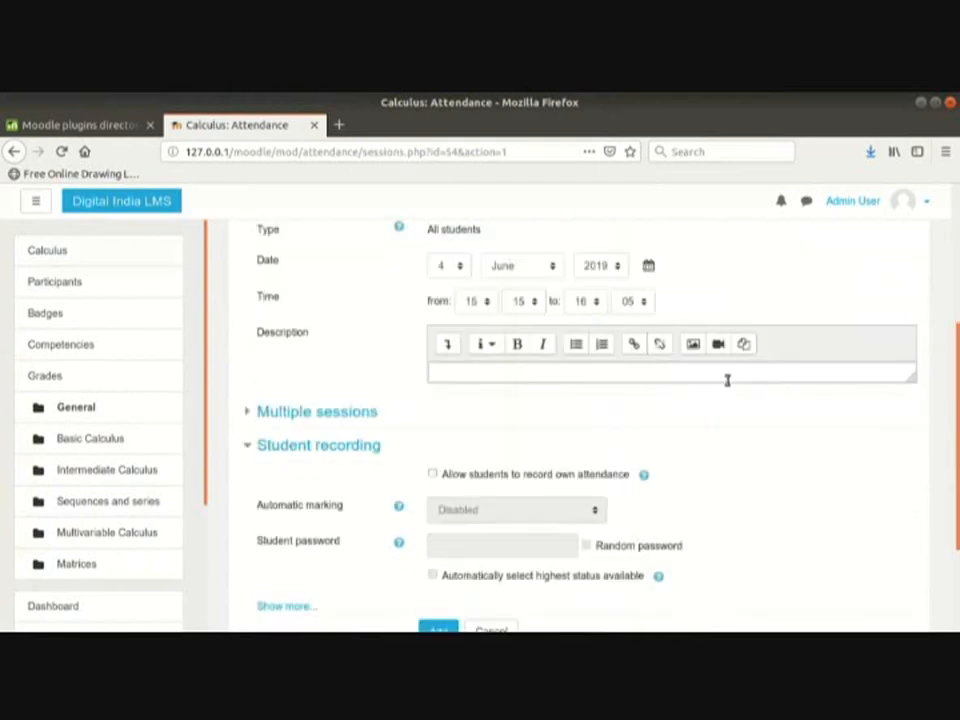
pyautogui.click(665, 375)
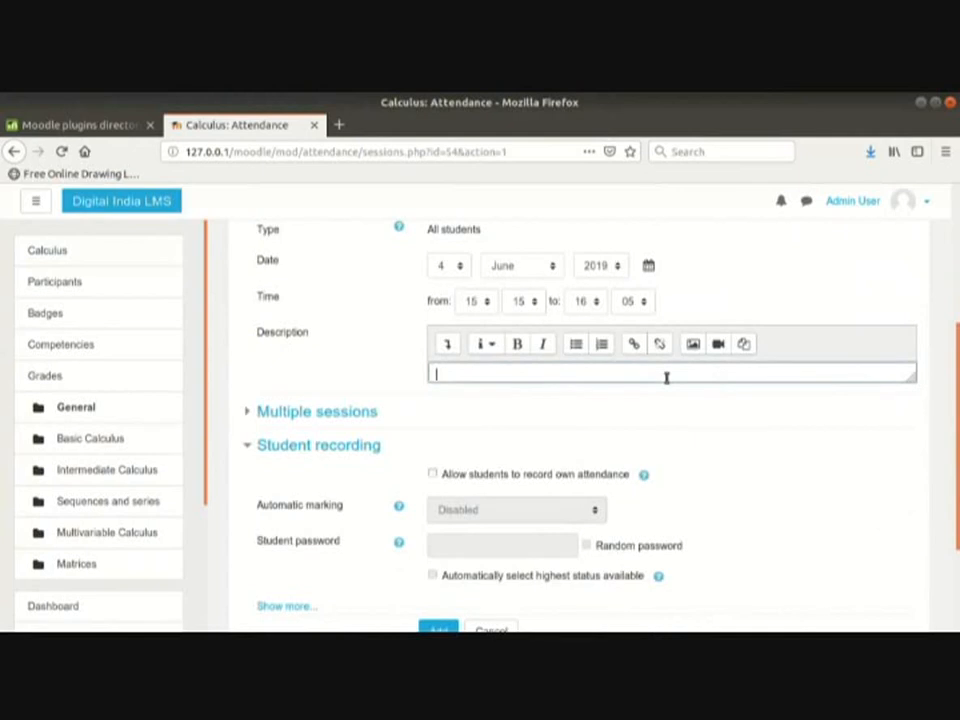
# Step: Make the session repeat on Mondays every 1 week
pyautogui.click(376, 413)
pyautogui.scroll(-2, 380, 420)
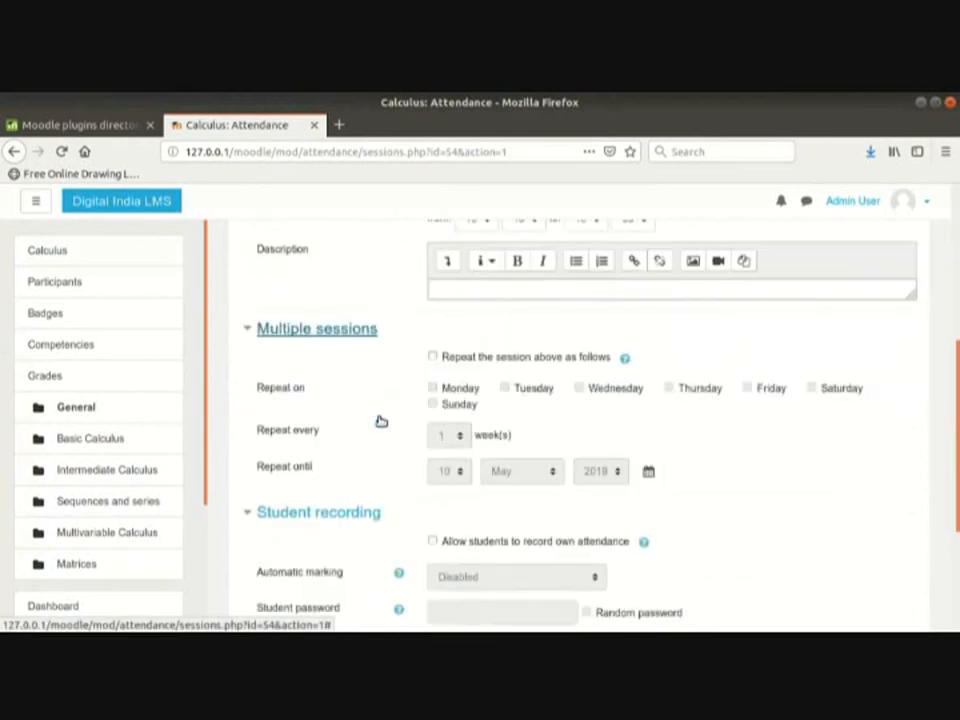
pyautogui.click(433, 357)
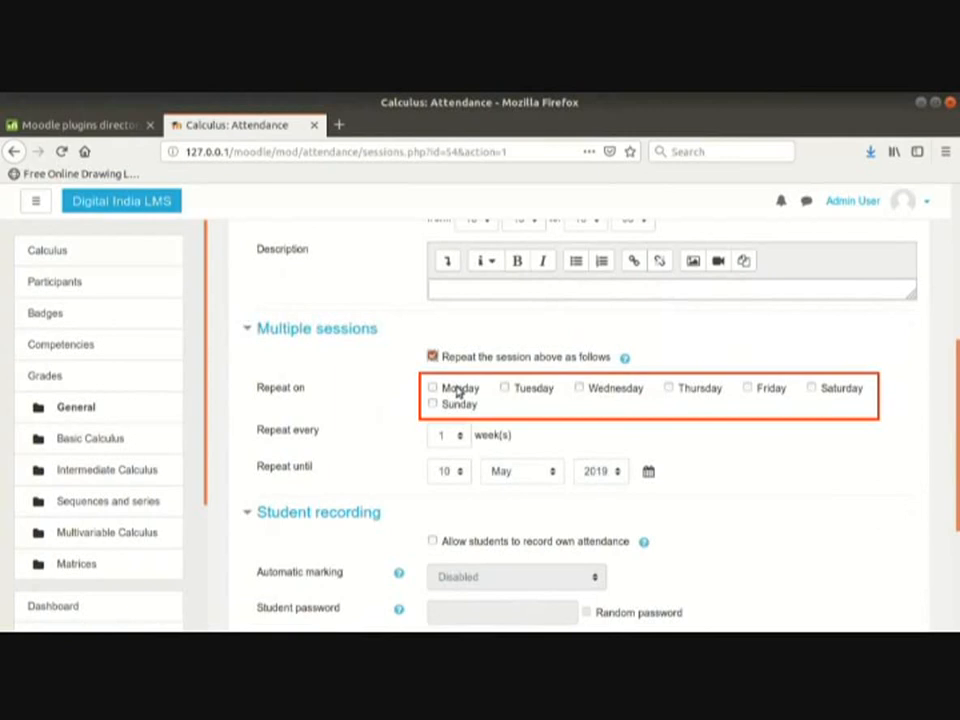
pyautogui.click(458, 390)
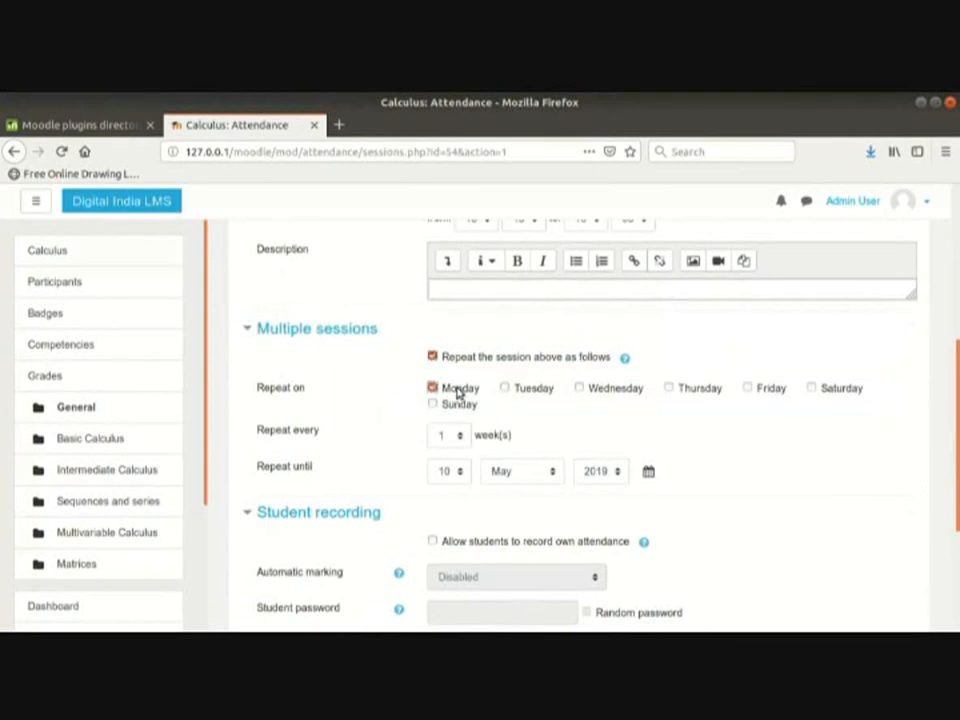
pyautogui.scroll(-1, 546, 426)
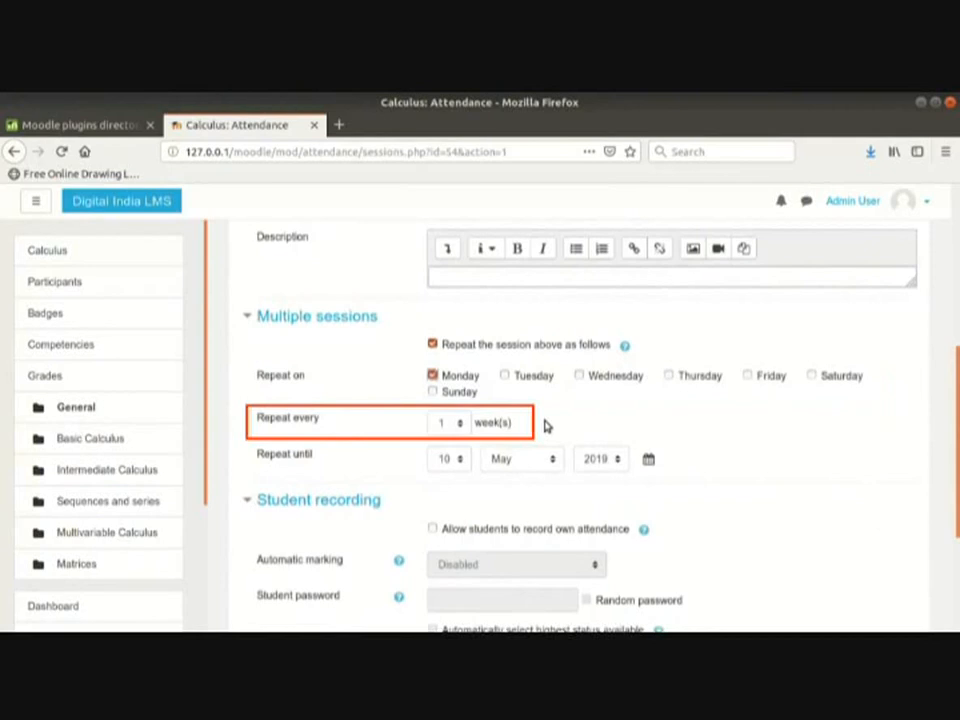
pyautogui.scroll(-1, 480, 400)
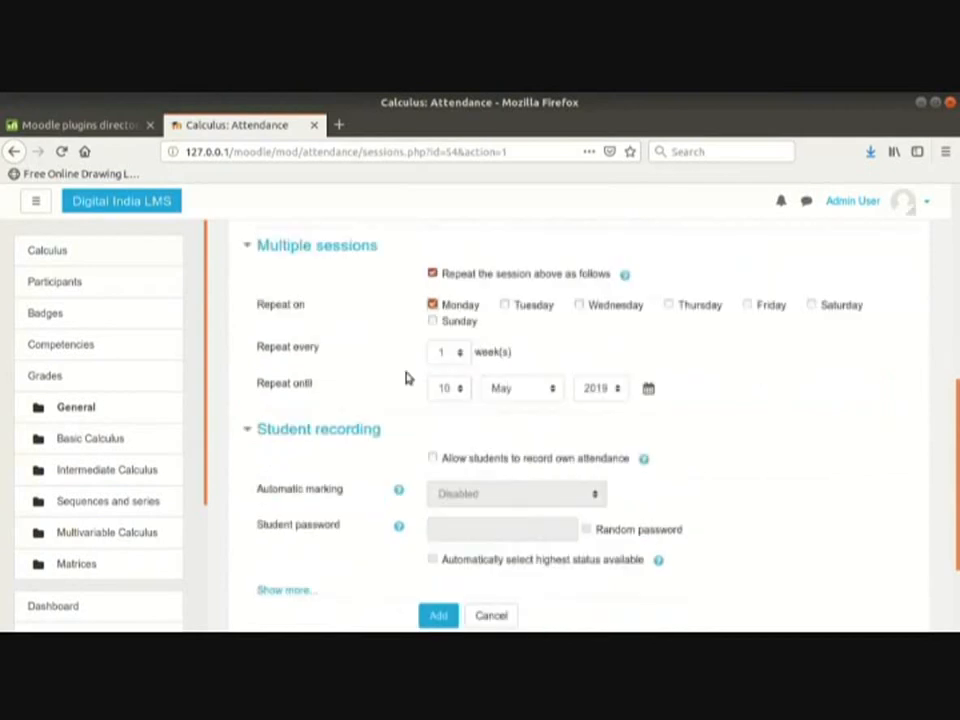
pyautogui.click(461, 358)
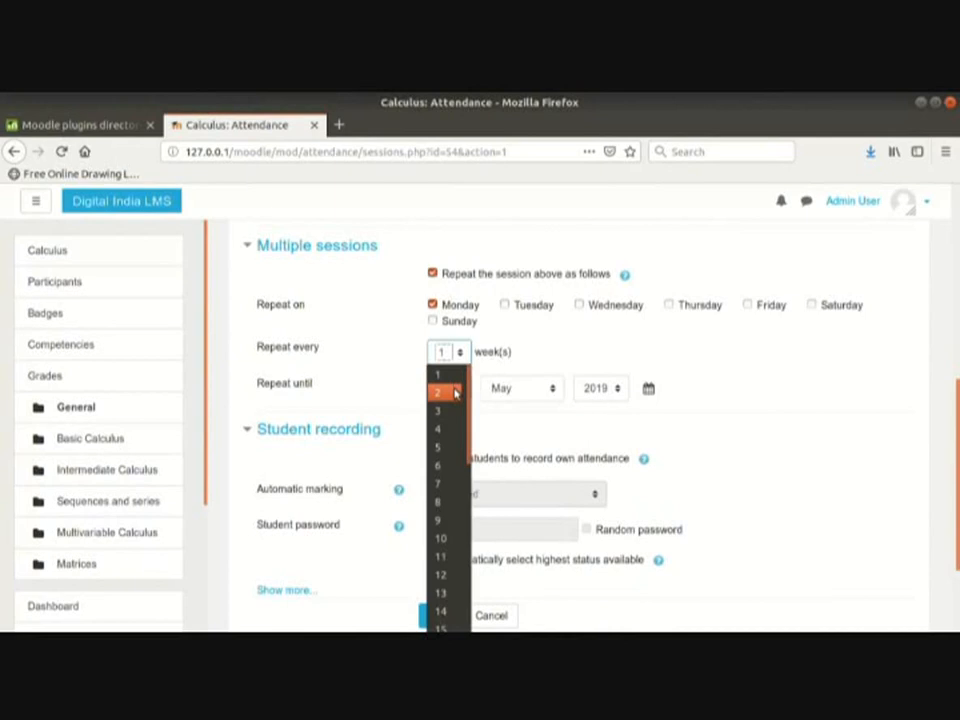
pyautogui.click(455, 379)
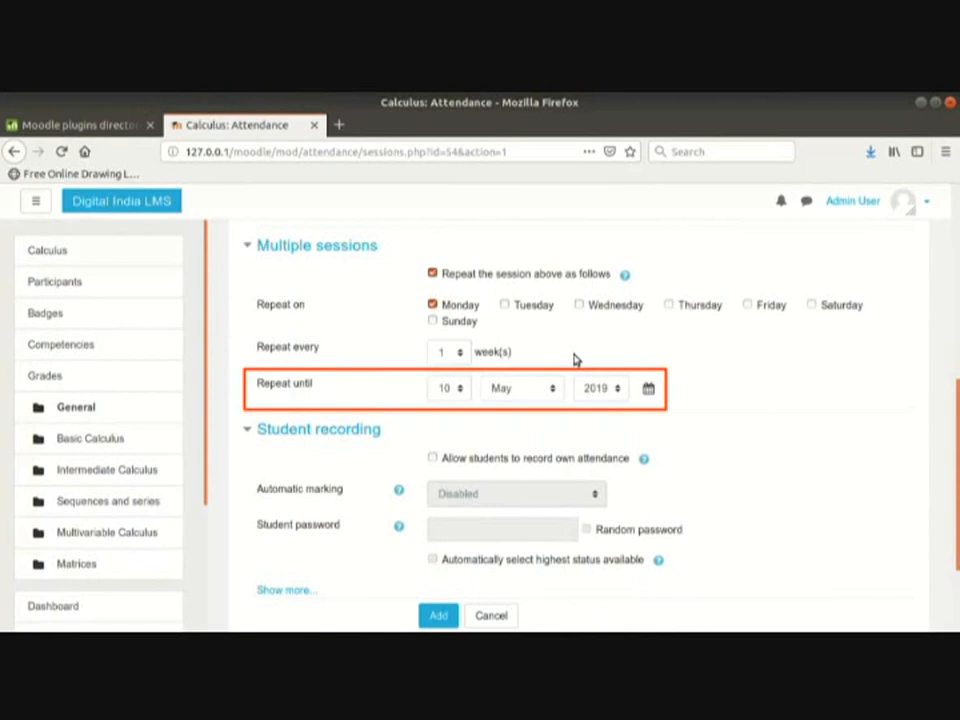
# Step: Set the repeats to end on 30 March 2020 and add the sessions
pyautogui.click(450, 388)
pyautogui.click(450, 605)
pyautogui.click(519, 395)
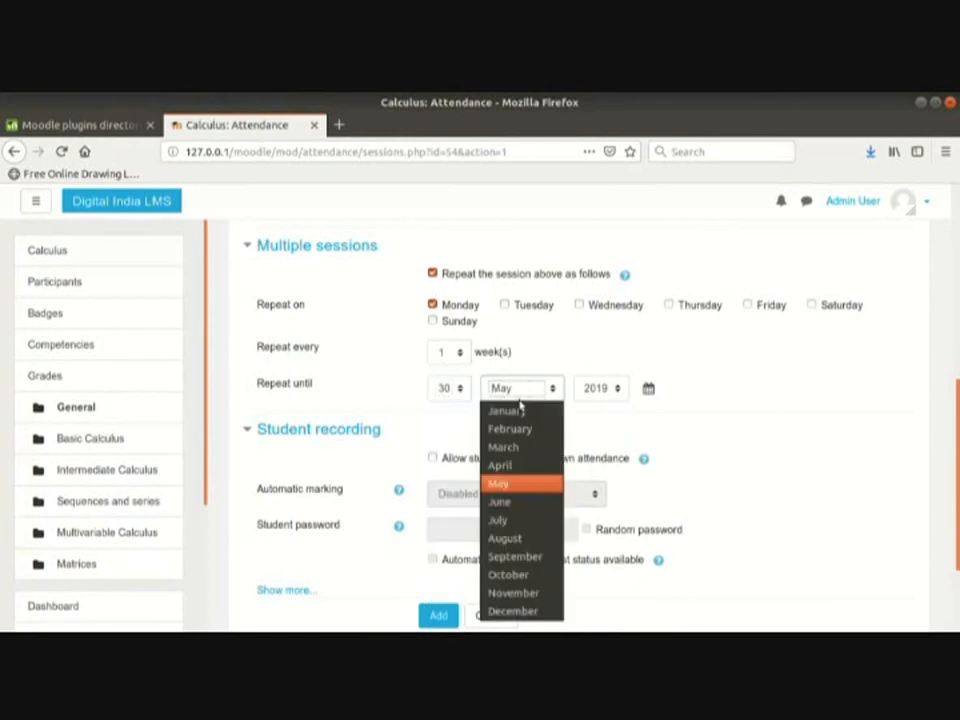
pyautogui.click(521, 447)
pyautogui.click(603, 389)
pyautogui.click(595, 429)
pyautogui.scroll(-2, 360, 394)
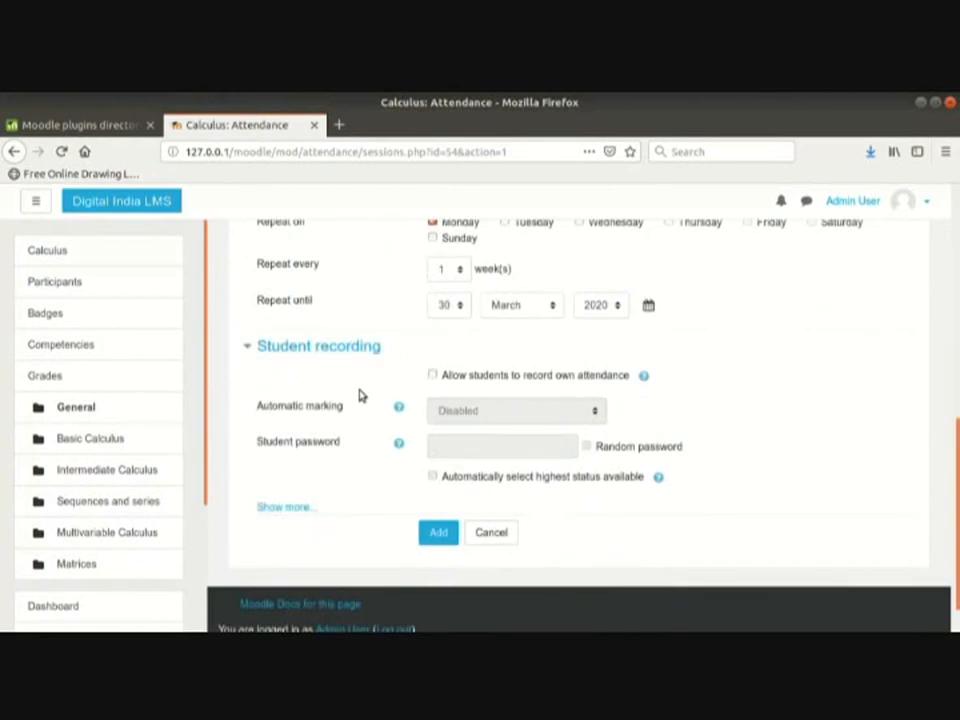
pyautogui.scroll(-1, 387, 431)
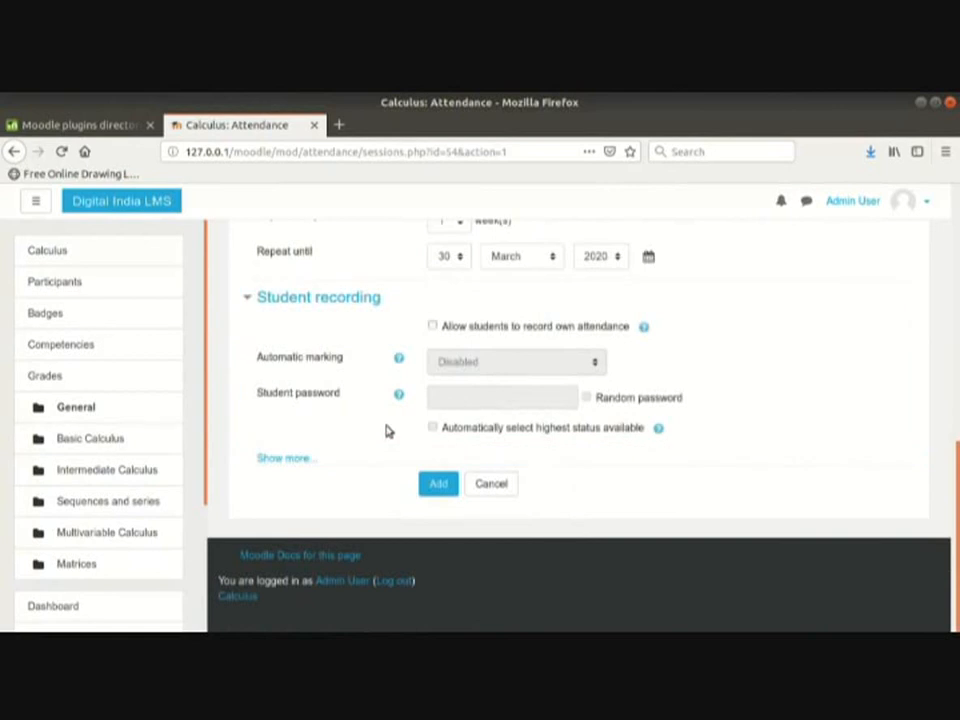
pyautogui.click(437, 484)
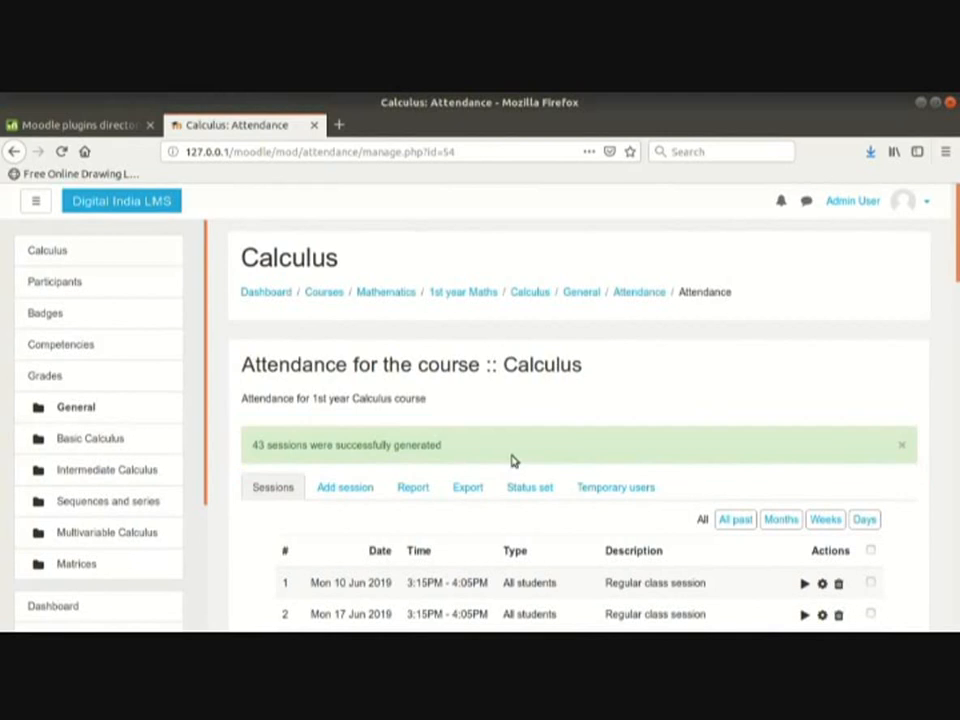
# Step: Review the 43 generated Monday sessions and take attendance for the 10 June 2019 session
pyautogui.scroll(-3, 510, 461)
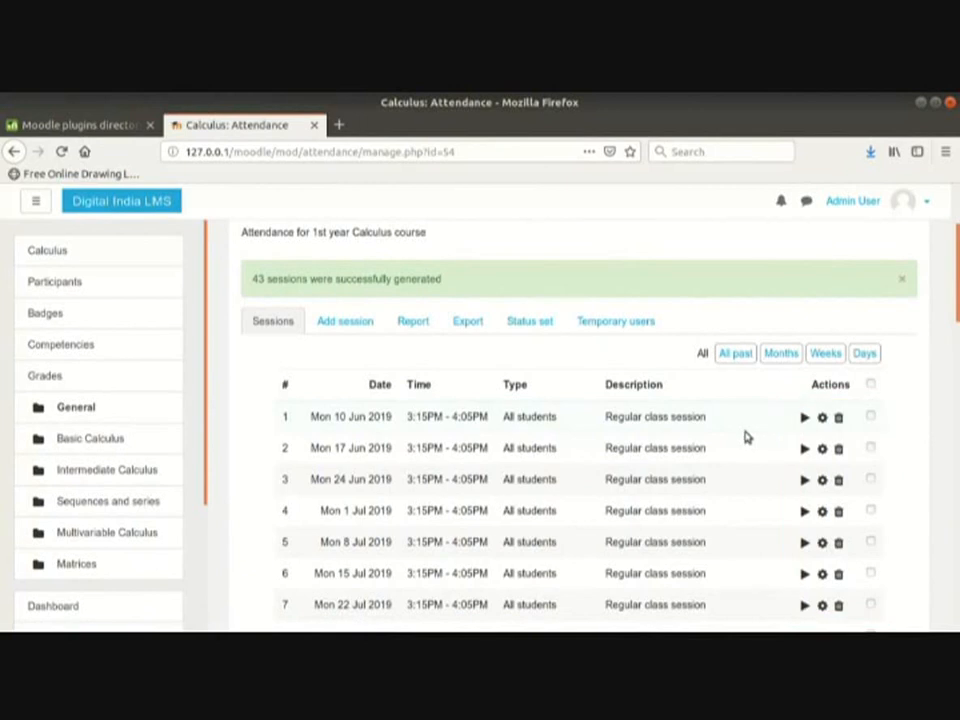
pyautogui.click(802, 420)
# Step: Mark everyone Present except the second student Absent, save, and move to the Assignment slide
pyautogui.scroll(-3, 562, 378)
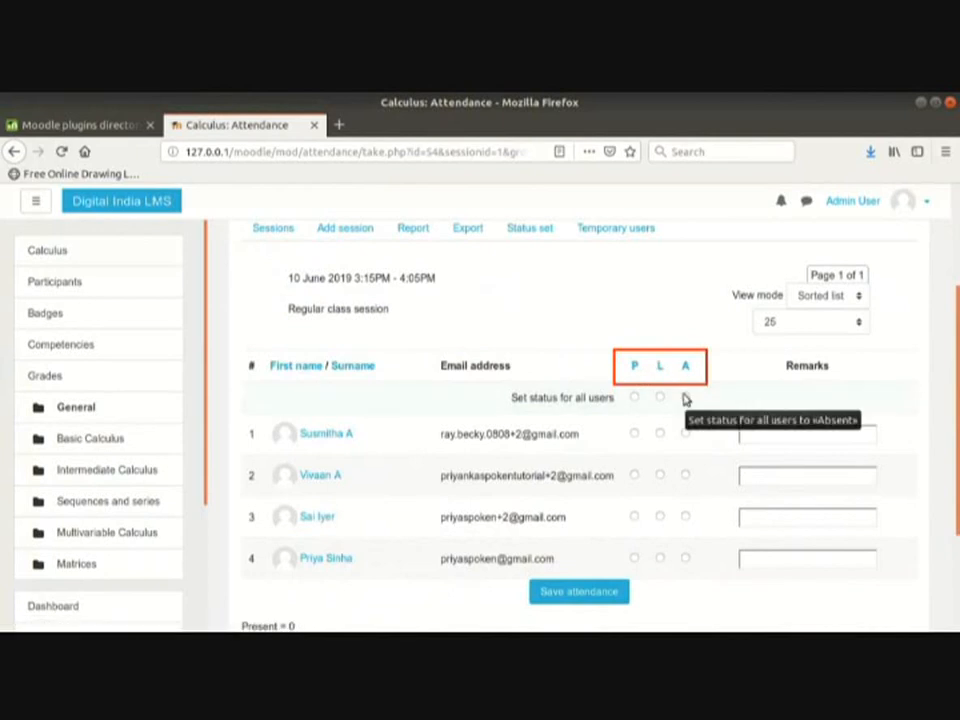
pyautogui.scroll(-2, 685, 398)
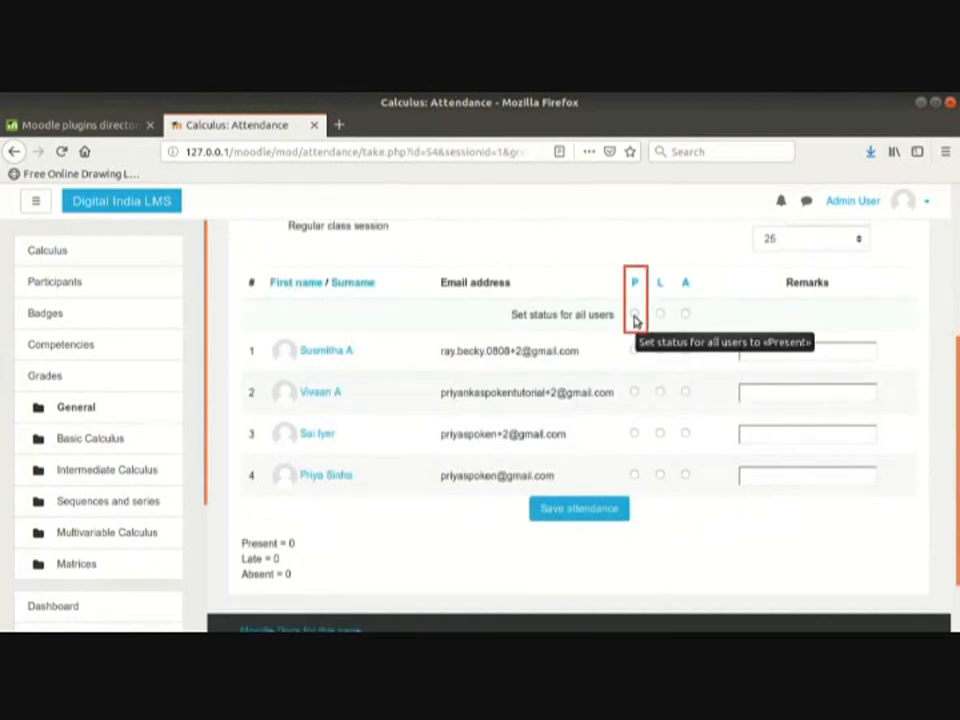
pyautogui.click(634, 315)
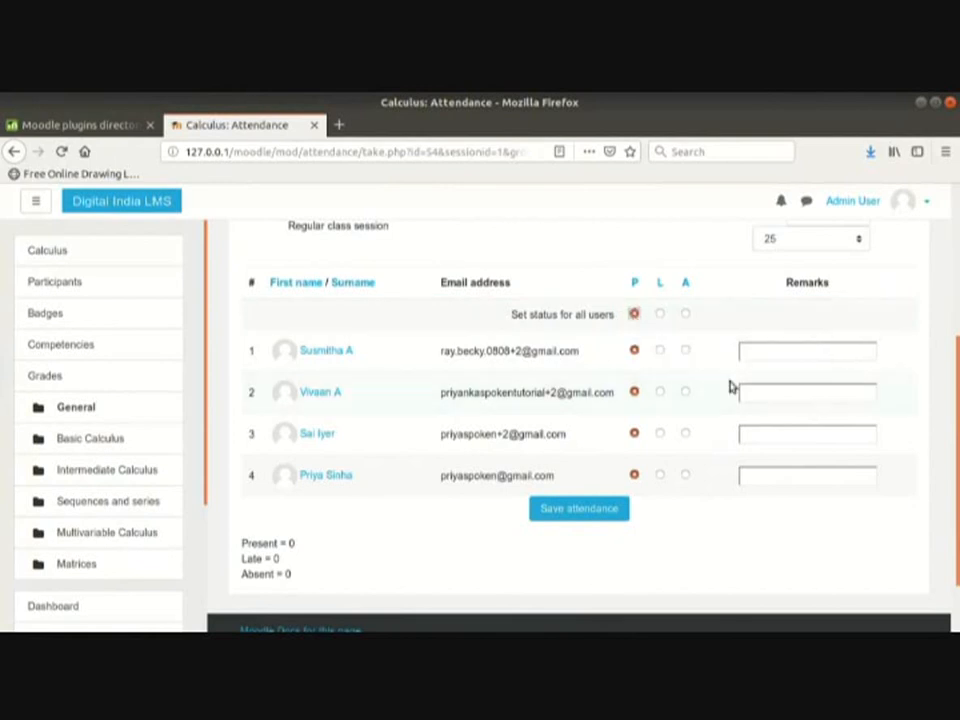
pyautogui.click(685, 391)
pyautogui.scroll(-2, 706, 441)
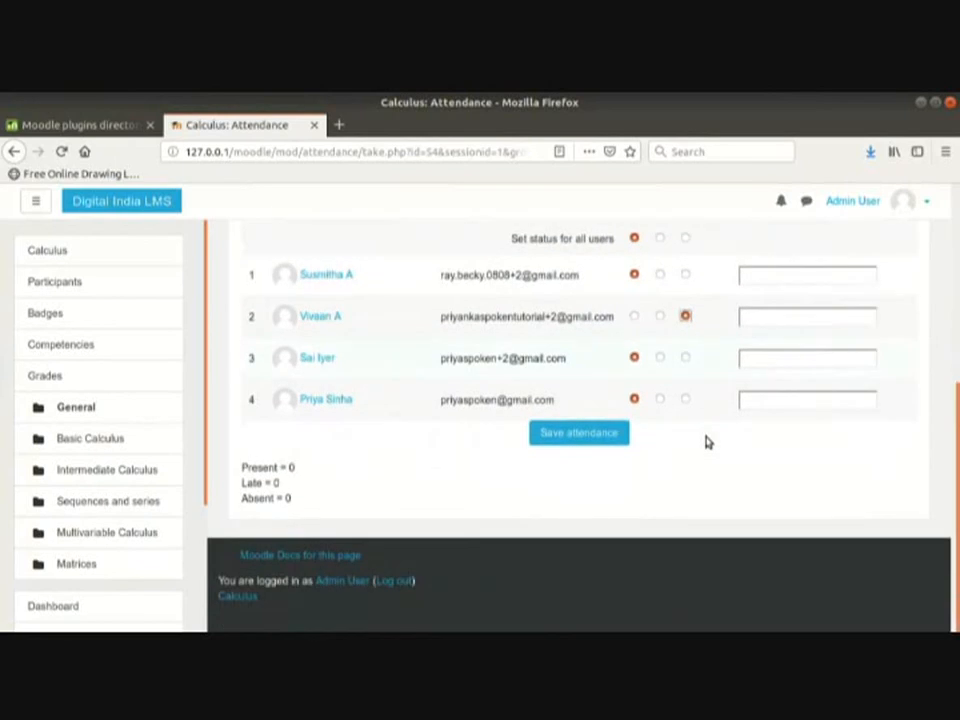
pyautogui.click(587, 438)
pyautogui.scroll(-2, 707, 471)
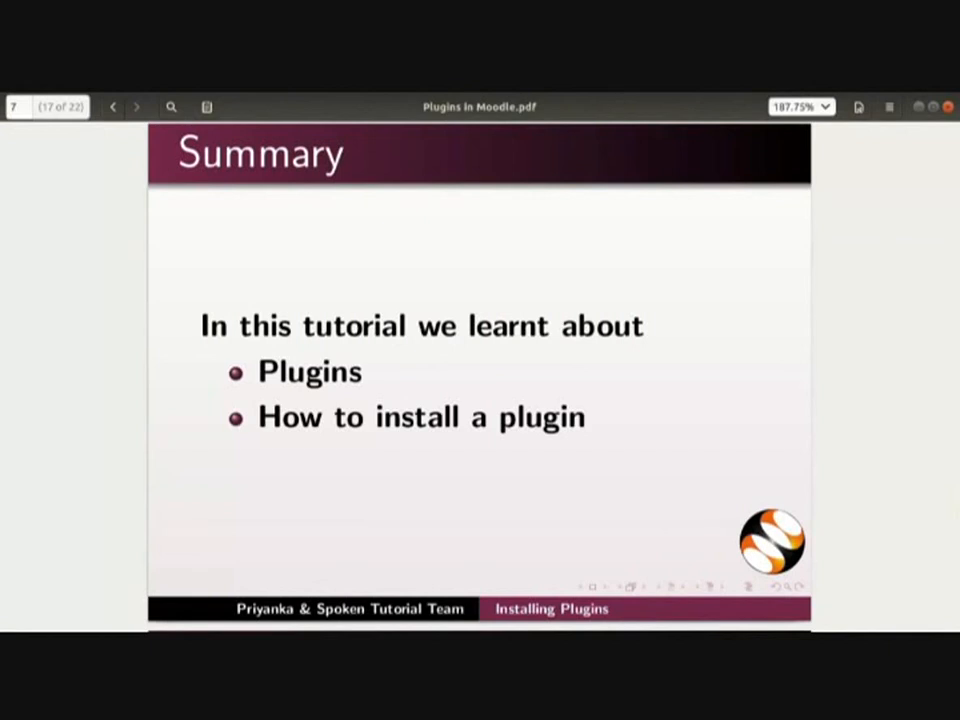
pyautogui.press('pagedown')
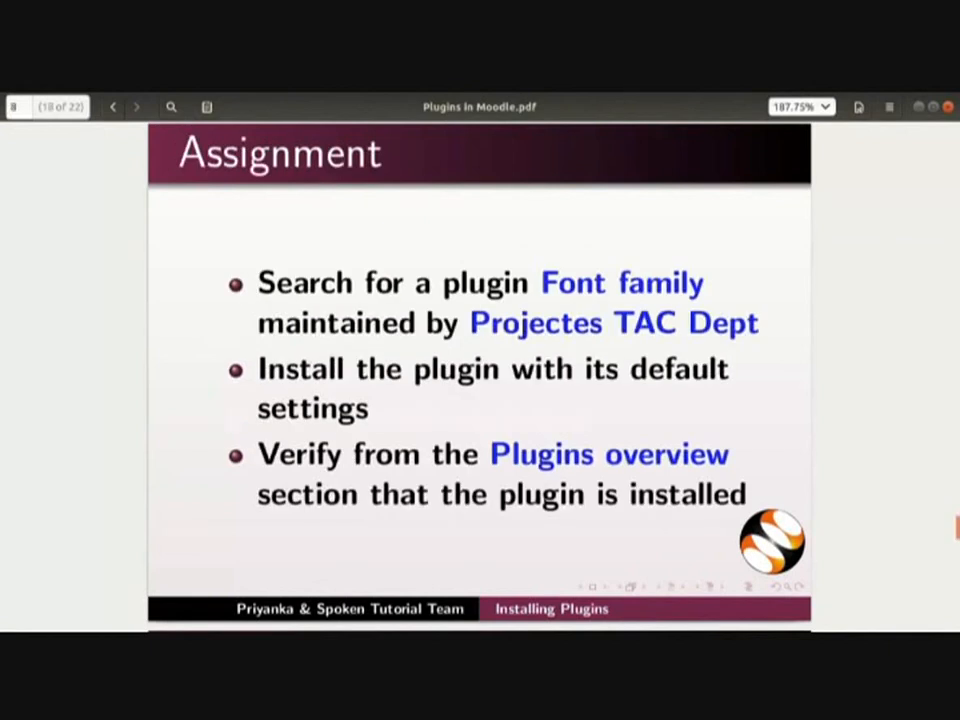